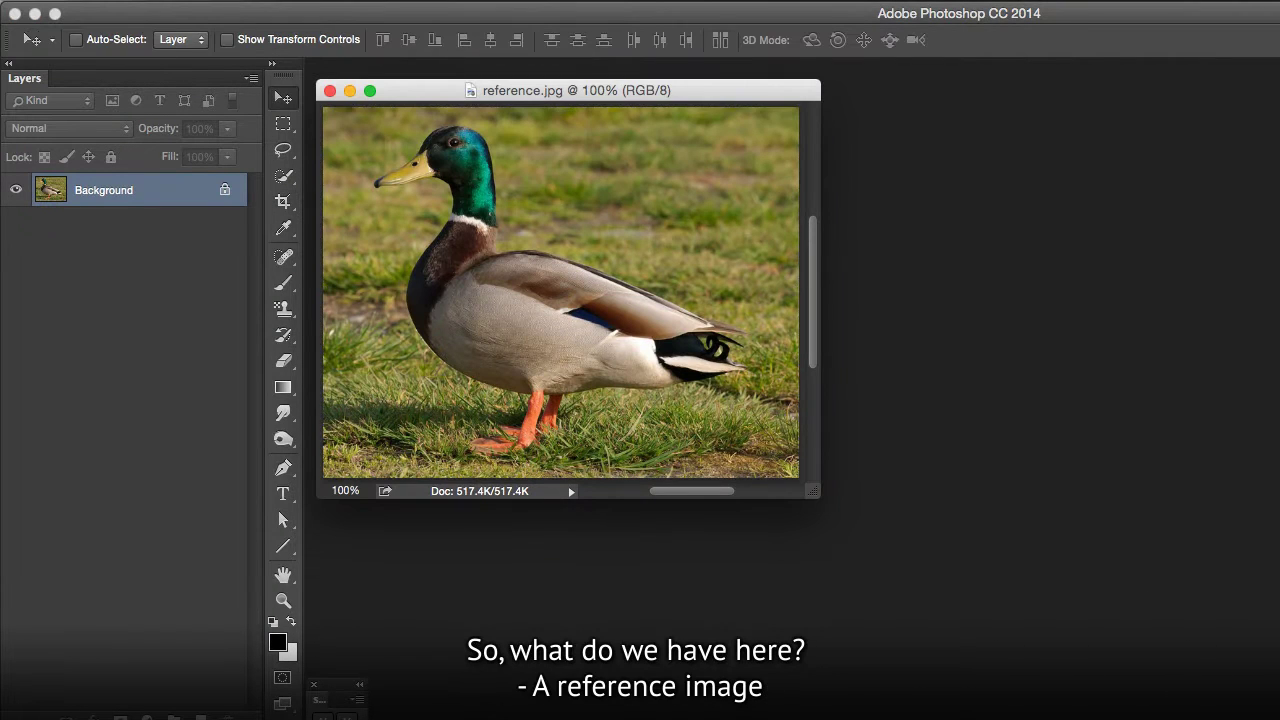
Step: Arrange the reference, palette.psd and Untitled-1 windows to overlap, with the sketch in front
{"action": "left_click_drag", "start_coordinate": [1068, 252], "coordinate": [1088, 100]}
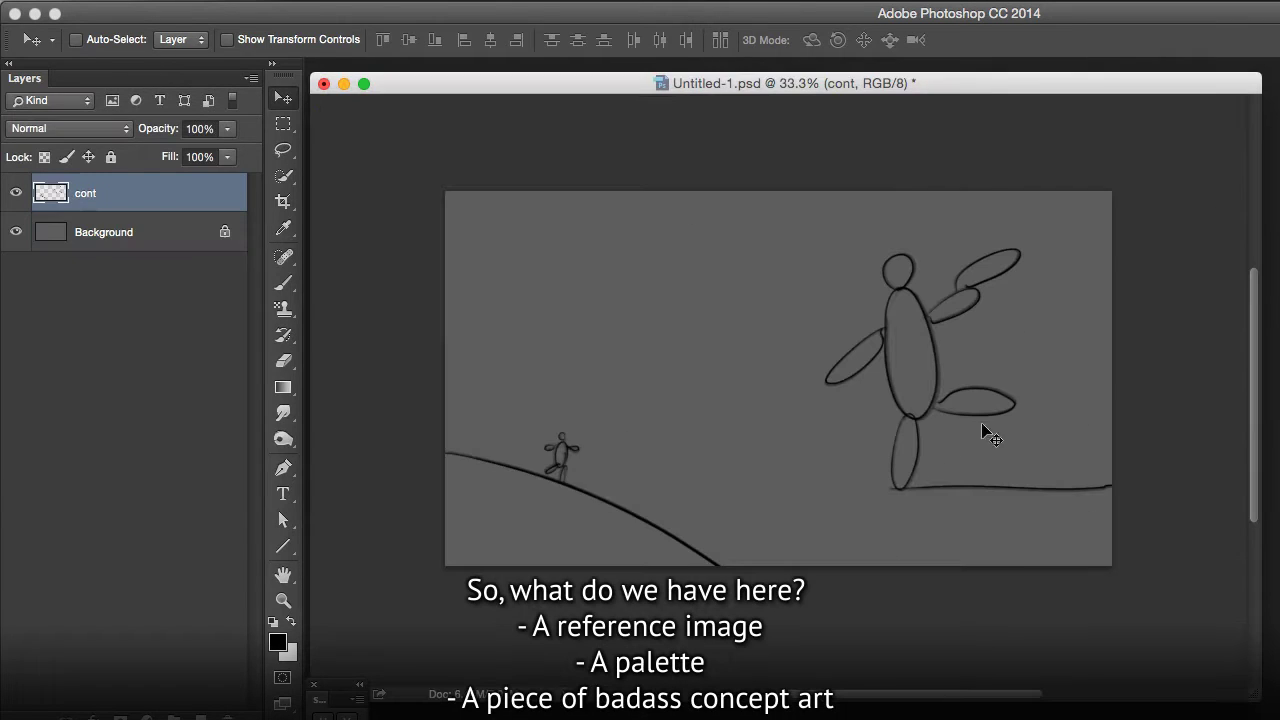
{"action": "left_click_drag", "start_coordinate": [1256, 694], "coordinate": [1138, 598]}
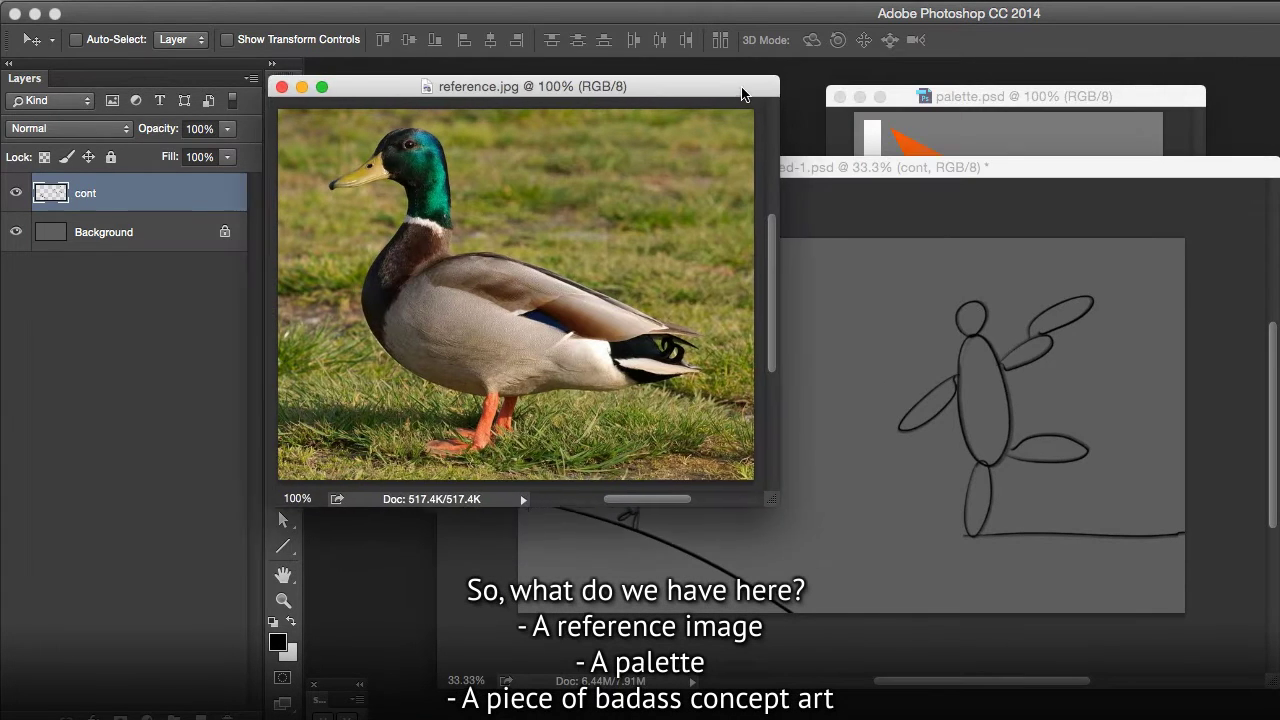
{"action": "left_click_drag", "start_coordinate": [742, 95], "coordinate": [732, 97]}
{"action": "left_click", "coordinate": [919, 299]}
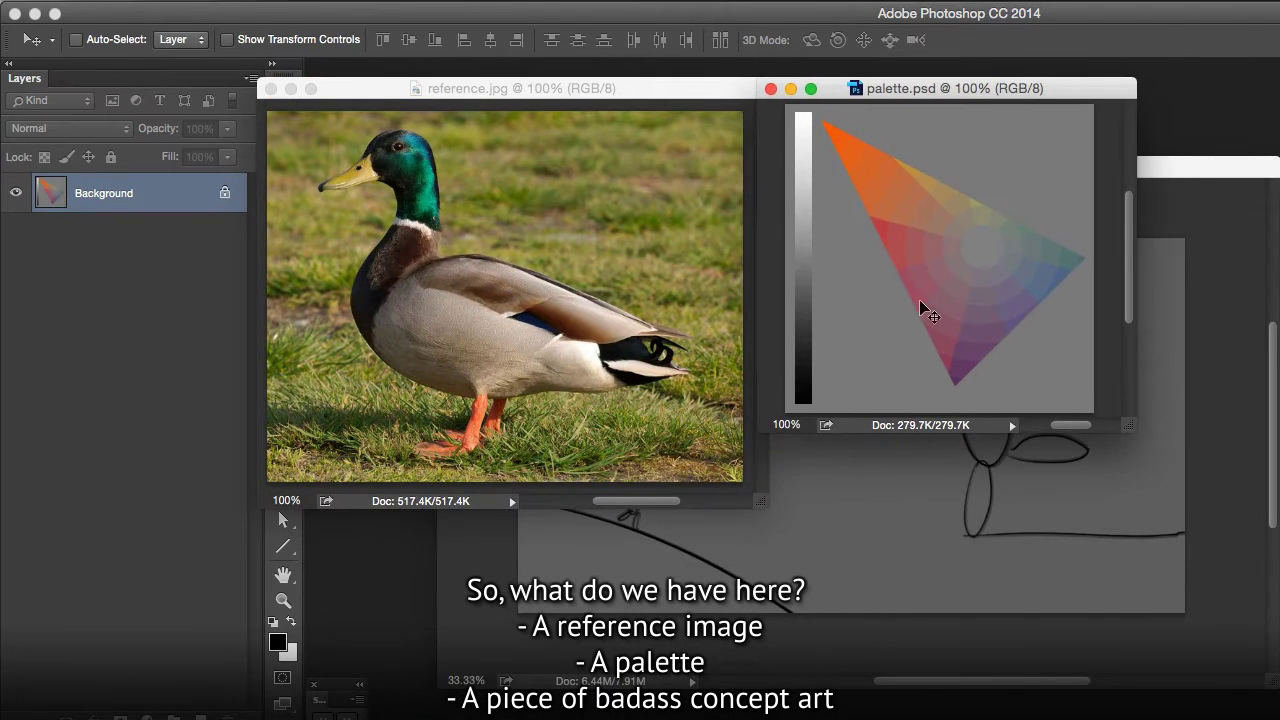
{"action": "mouse_move", "coordinate": [1176, 190]}
{"action": "left_mouse_down"}
{"action": "mouse_move", "coordinate": [1110, 157]}
{"action": "mouse_move", "coordinate": [695, 528]}
{"action": "mouse_move", "coordinate": [728, 362]}
{"action": "left_mouse_up"}
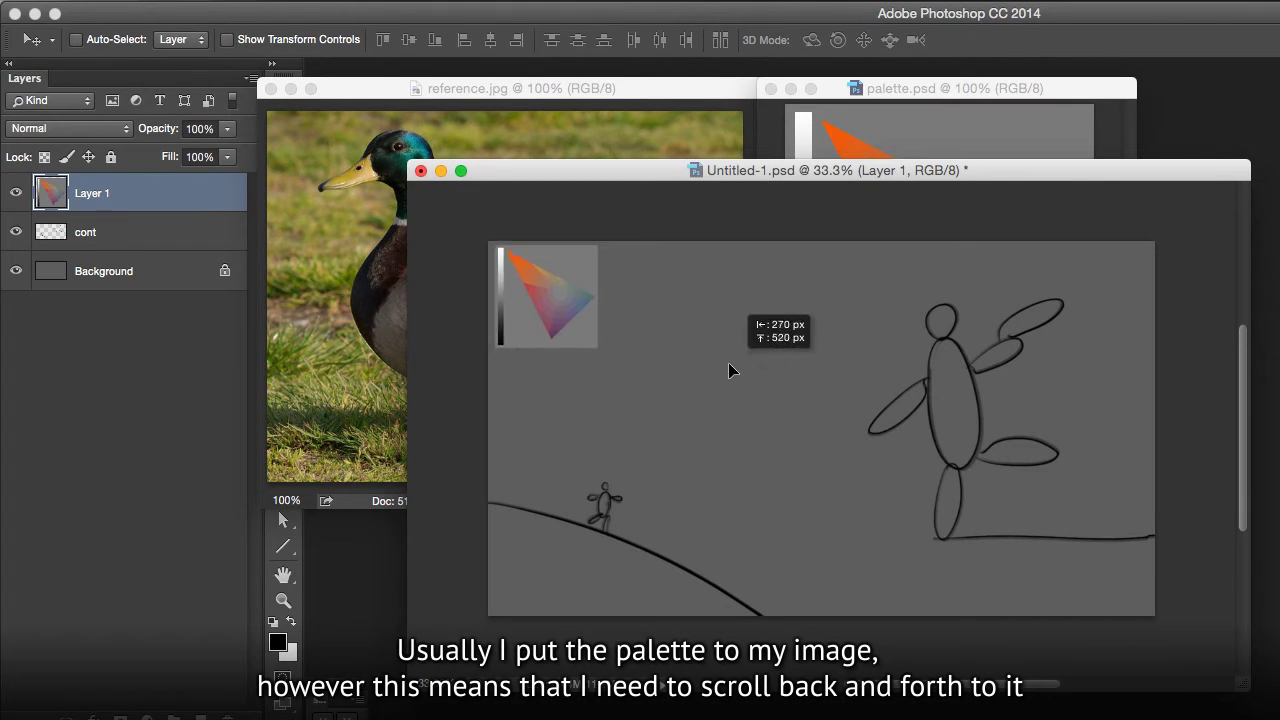
Step: Paste the palette into the Untitled-1 sketch and look it over around the figure
{"action": "key", "text": "ctrl+plus"}
{"action": "key", "text": "ctrl+plus"}
{"action": "mouse_move", "coordinate": [1080, 462]}
{"action": "left_mouse_down"}
{"action": "mouse_move", "coordinate": [937, 383]}
{"action": "mouse_move", "coordinate": [1071, 523]}
{"action": "mouse_move", "coordinate": [803, 387]}
{"action": "mouse_move", "coordinate": [900, 520]}
{"action": "left_mouse_up"}
{"action": "key", "text": "ctrl+minus"}
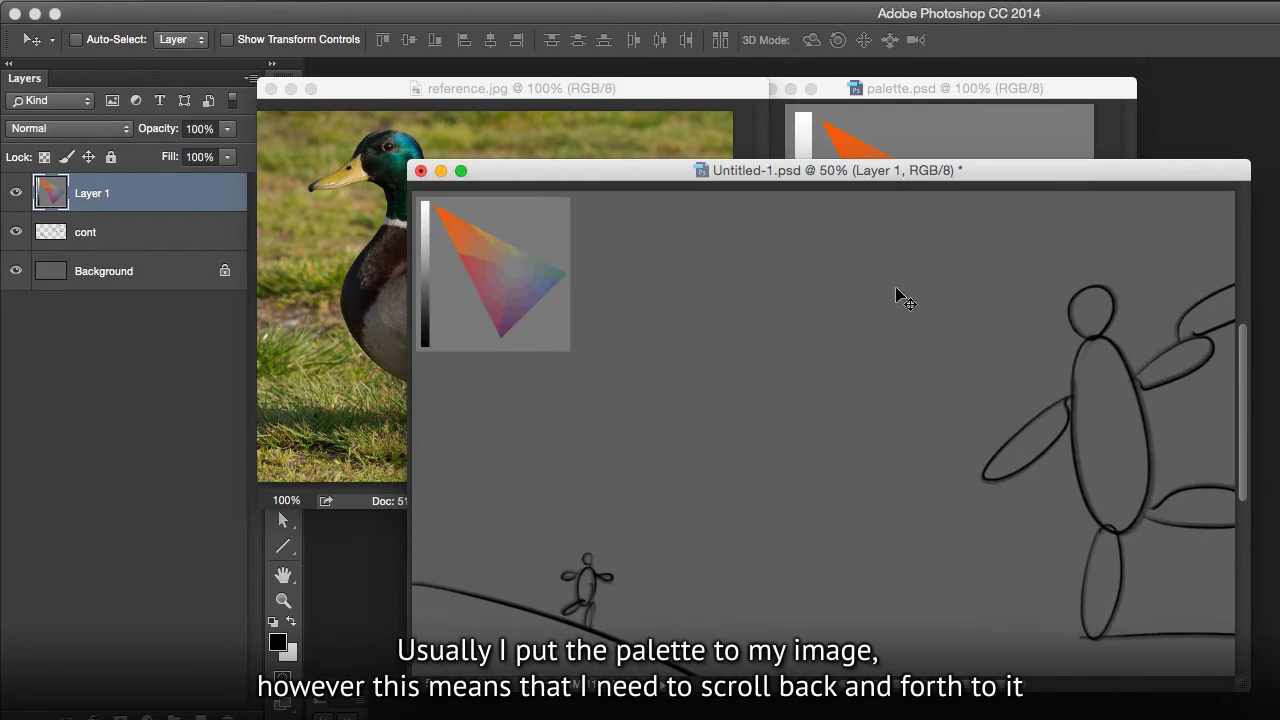
{"action": "left_click_drag", "start_coordinate": [1066, 516], "coordinate": [983, 414]}
{"action": "key", "text": "ctrl+plus"}
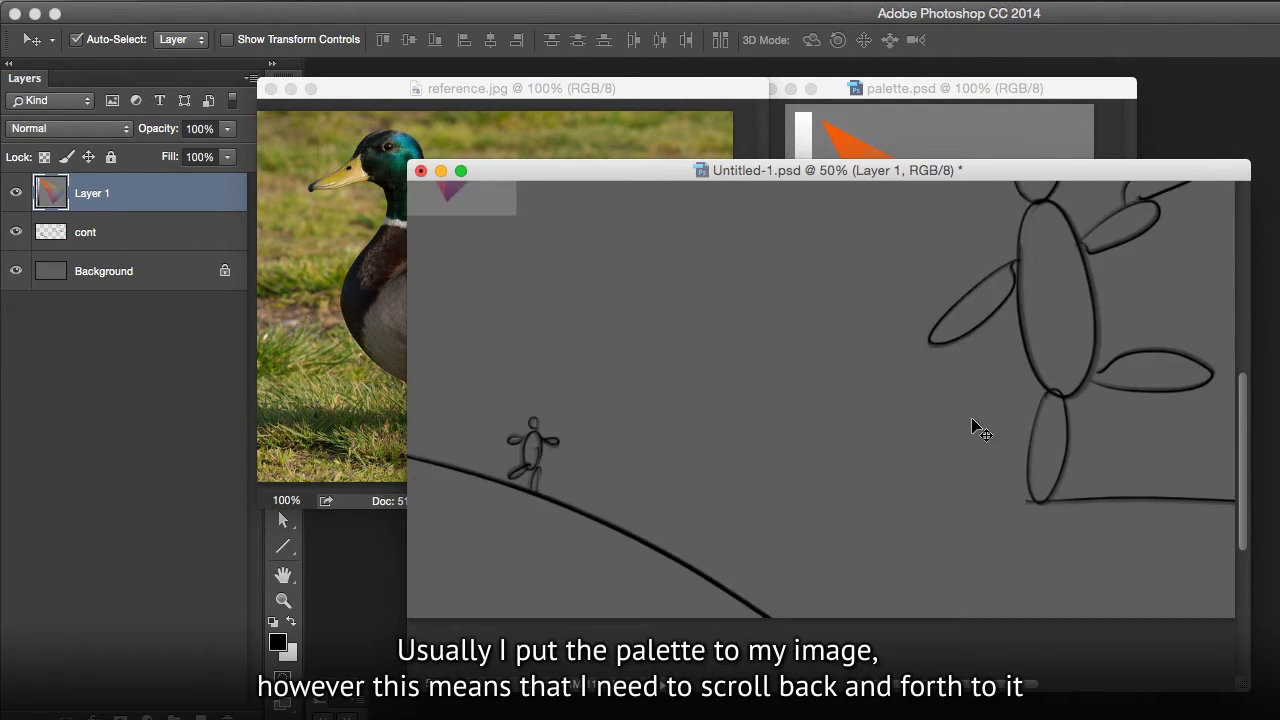
{"action": "key", "text": "ctrl+plus"}
{"action": "left_click_drag", "start_coordinate": [486, 523], "coordinate": [1068, 589]}
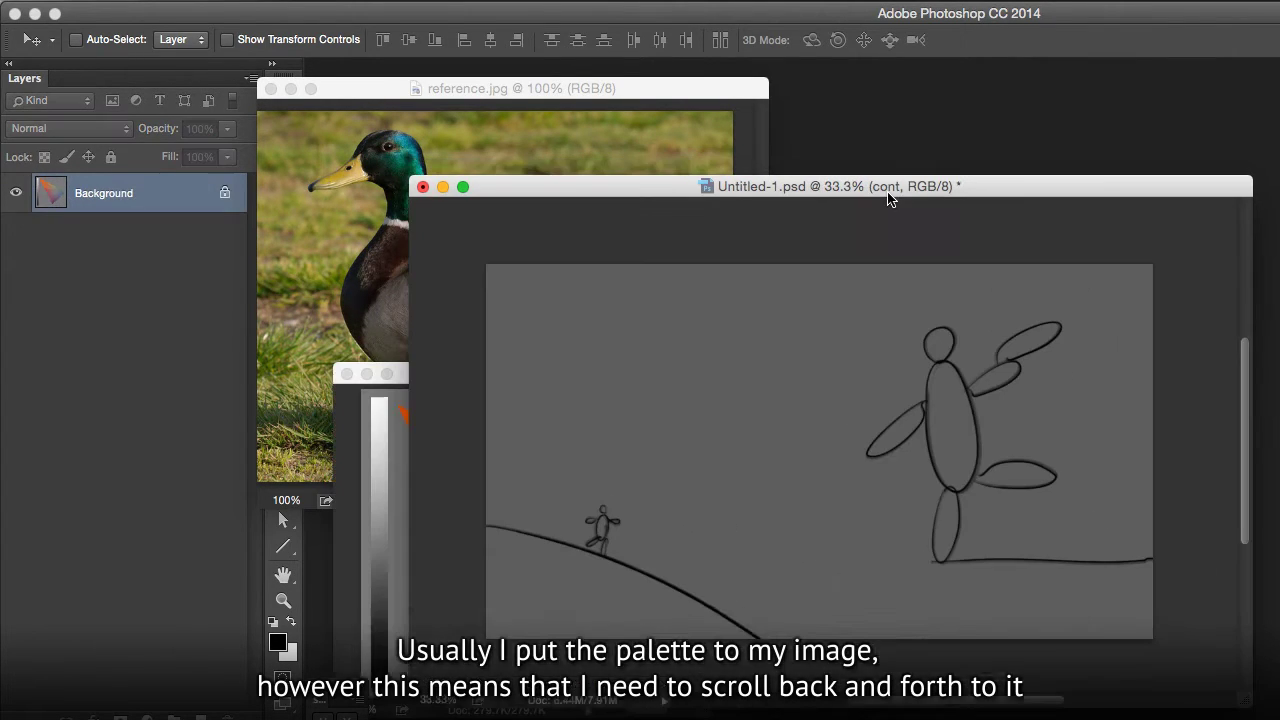
Step: Alternate between palette.psd and the sketch, leaving palette.psd in front
{"action": "left_click", "coordinate": [380, 547]}
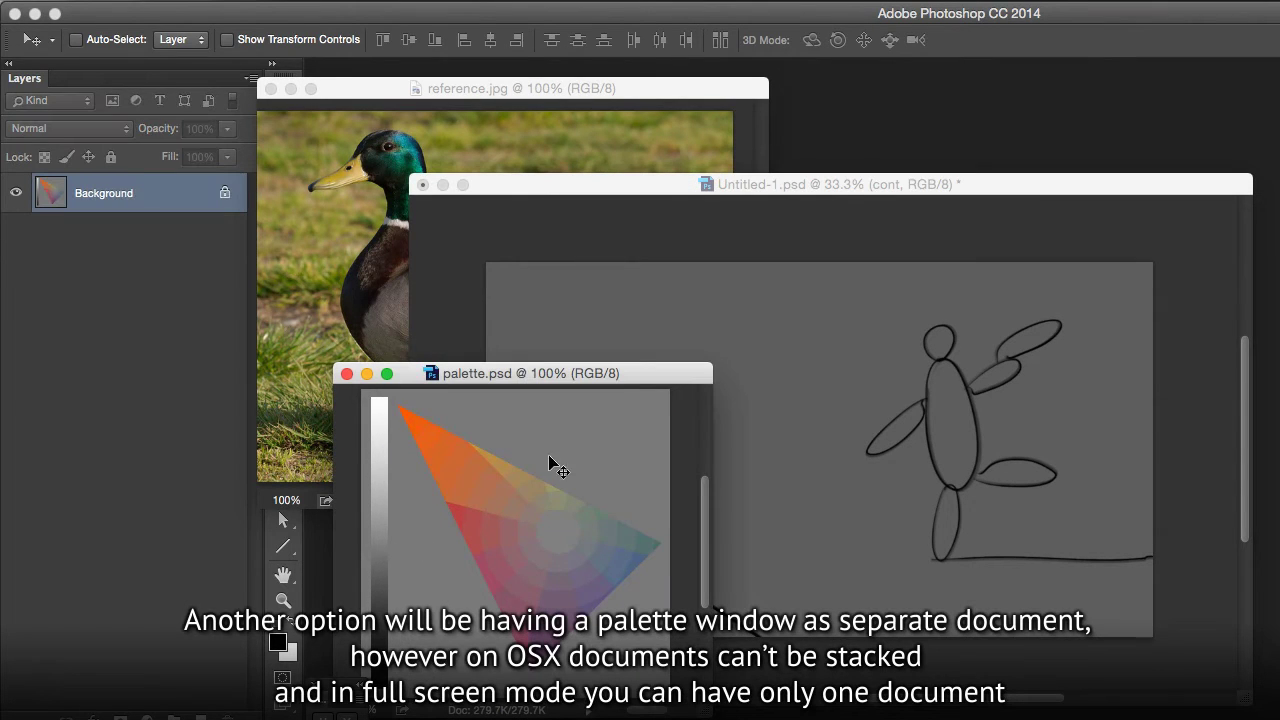
{"action": "left_click", "coordinate": [876, 186]}
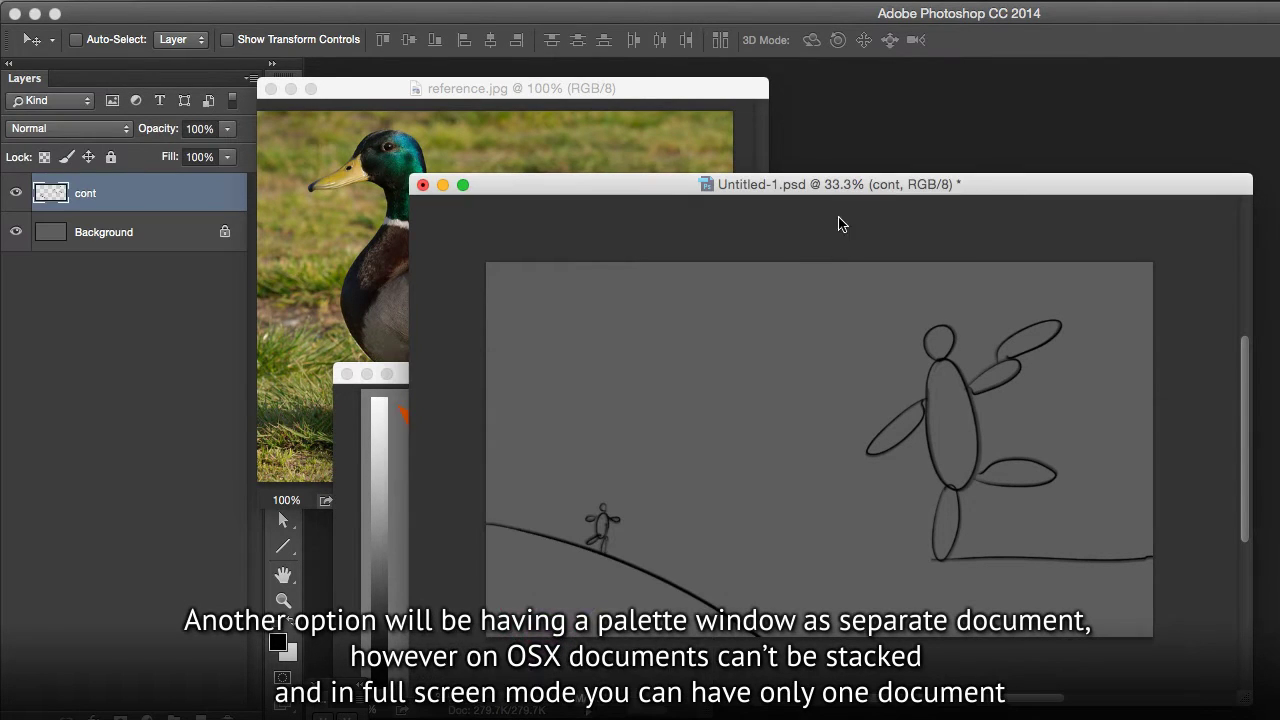
{"action": "left_click", "coordinate": [399, 490]}
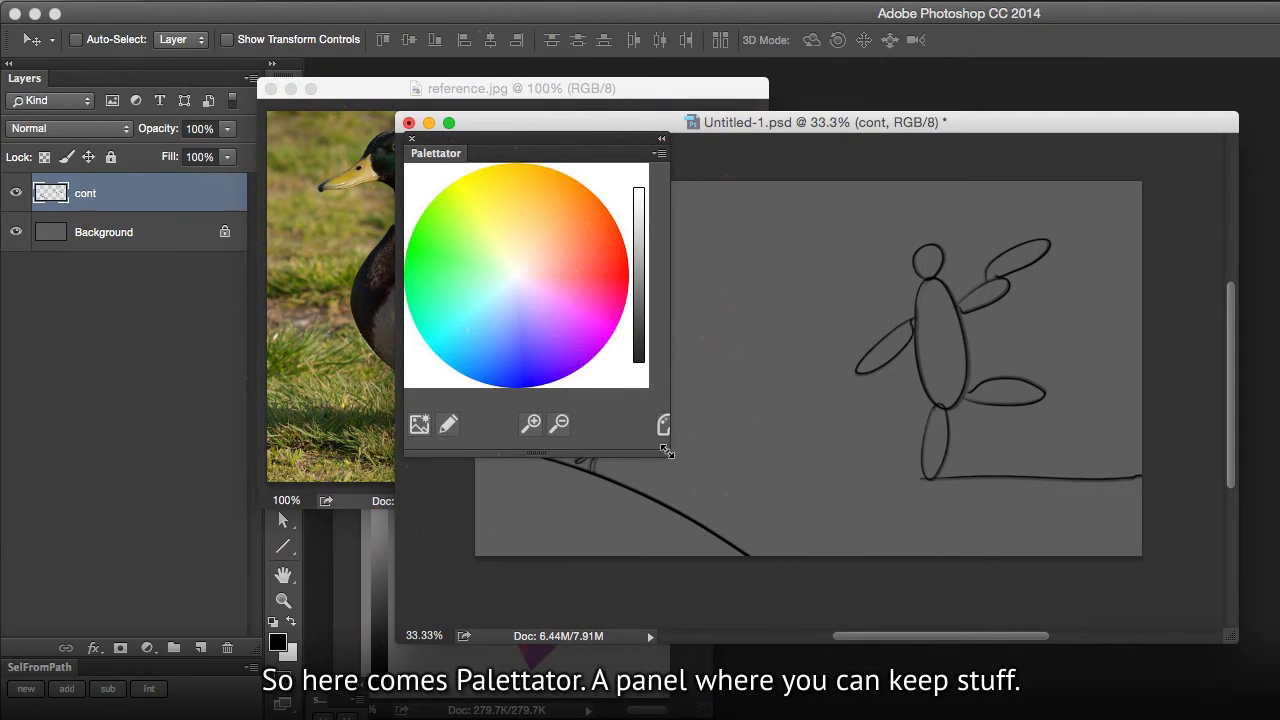
Step: Resize the Palettator panel to fit its wheel and position it over the duck reference
{"action": "left_click_drag", "start_coordinate": [622, 508], "coordinate": [667, 458]}
{"action": "mouse_move", "coordinate": [608, 155]}
{"action": "left_mouse_down"}
{"action": "mouse_move", "coordinate": [914, 214]}
{"action": "mouse_move", "coordinate": [868, 200]}
{"action": "left_mouse_up"}
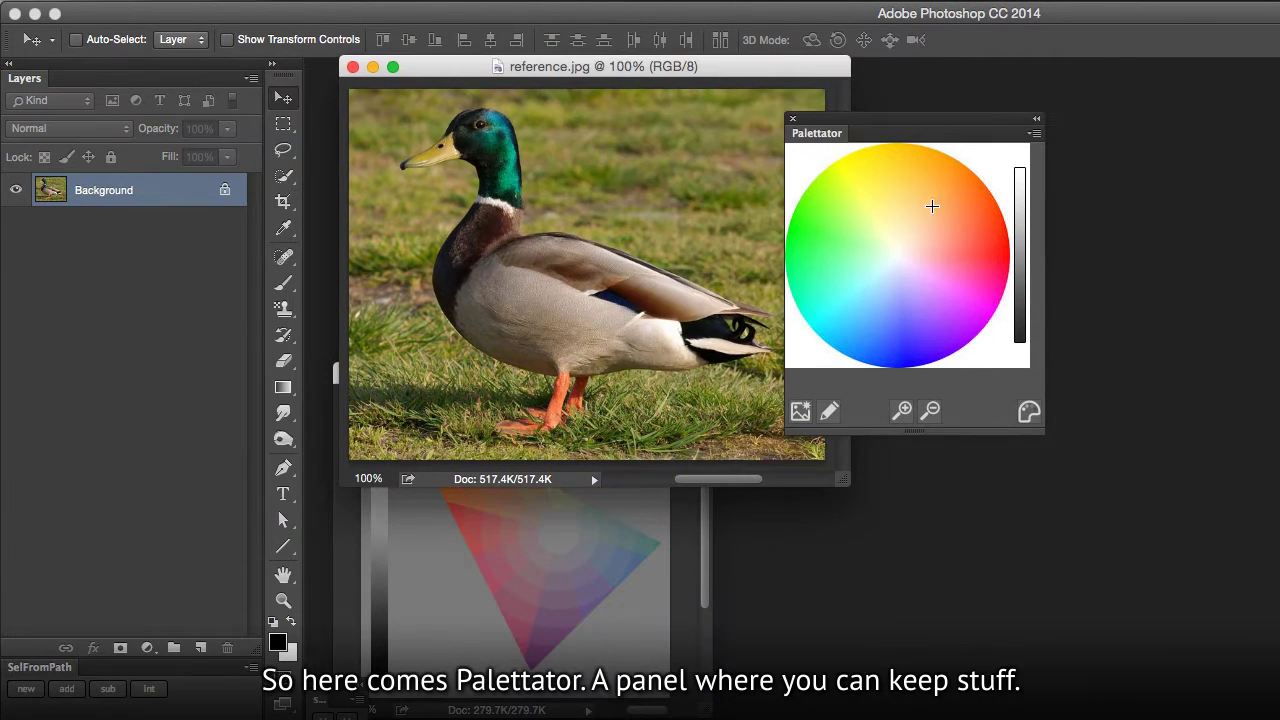
{"action": "mouse_move", "coordinate": [940, 126]}
{"action": "left_mouse_down"}
{"action": "mouse_move", "coordinate": [903, 166]}
{"action": "mouse_move", "coordinate": [731, 200]}
{"action": "mouse_move", "coordinate": [883, 171]}
{"action": "mouse_move", "coordinate": [757, 216]}
{"action": "left_mouse_up"}
Step: Cycle through the full-screen modes, then hide the Palettator panel with its hotkey
{"action": "key", "text": "f"}
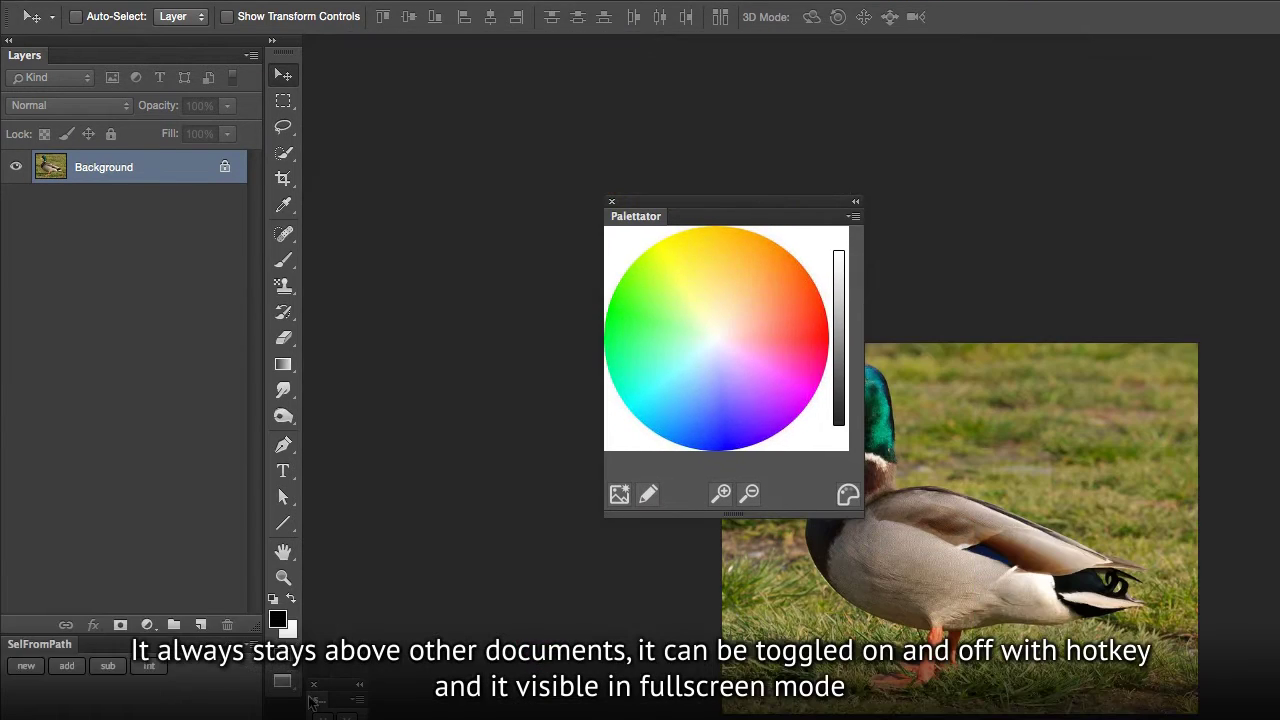
{"action": "key", "text": "f"}
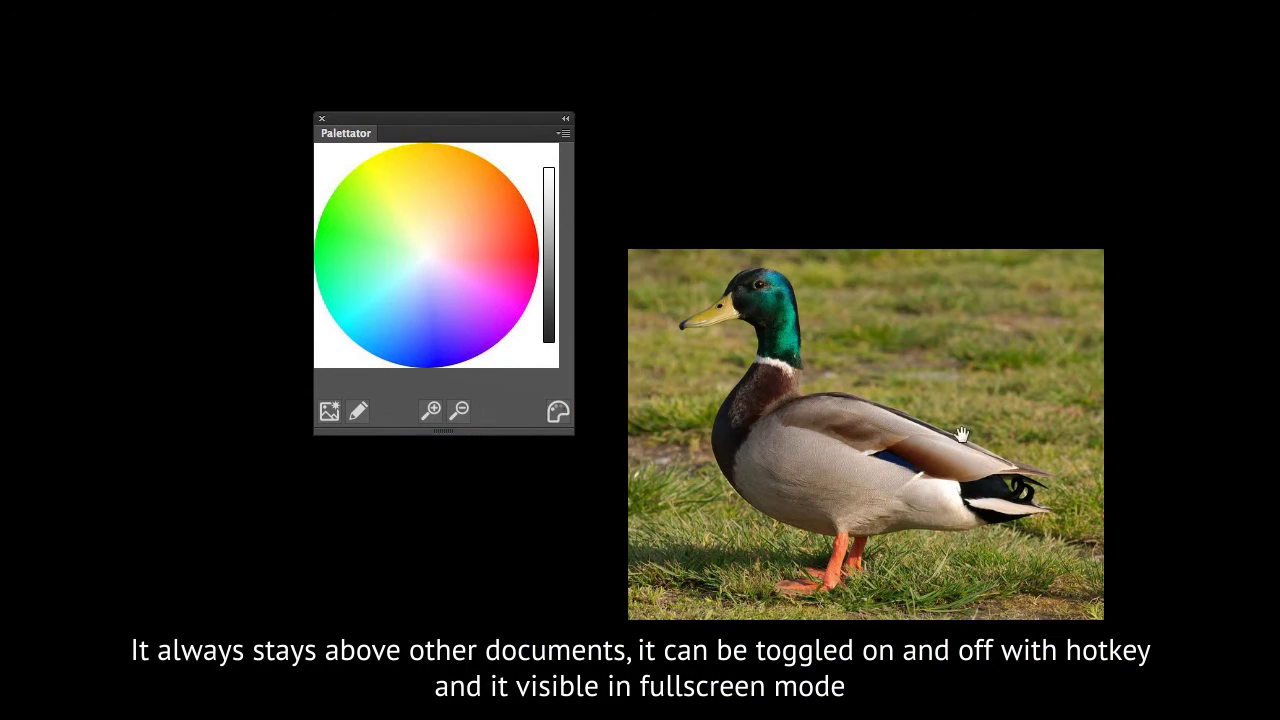
{"action": "key", "text": "Tab"}
{"action": "key", "text": "Tab"}
{"action": "key", "text": "Tab"}
{"action": "key", "text": "Tab"}
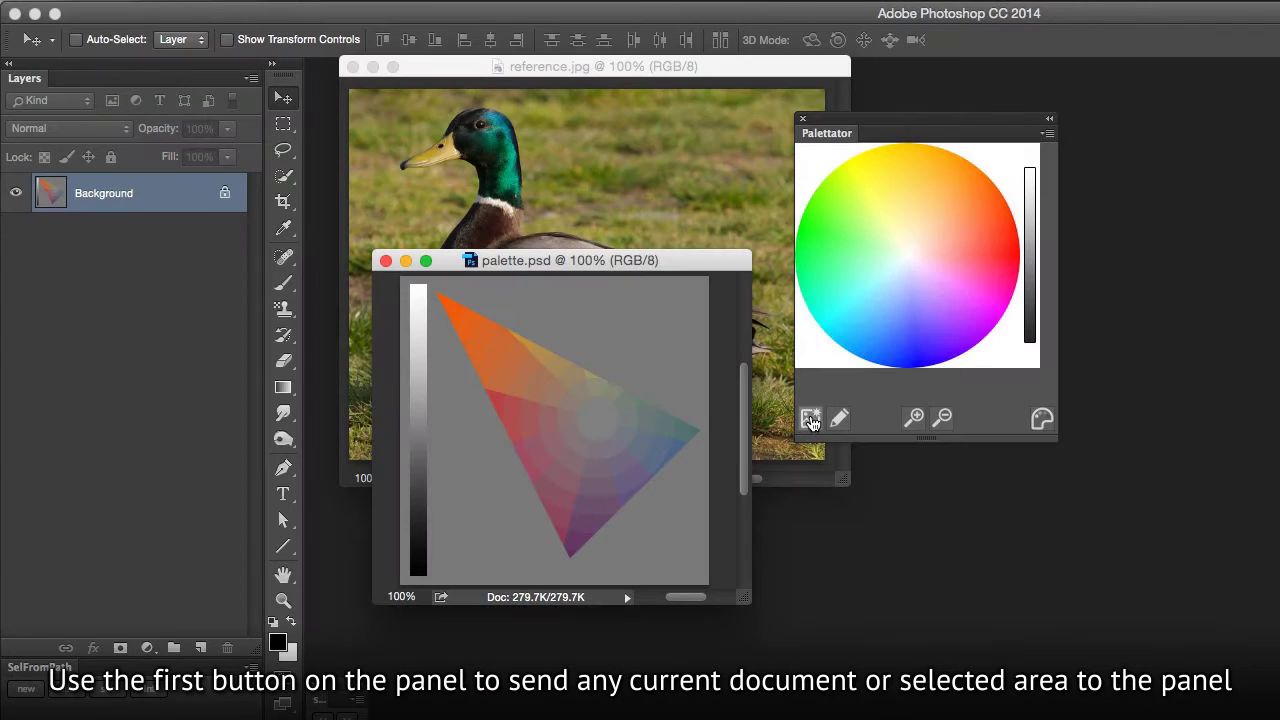
Step: Load palette.psd into the Palettator and pan and zoom its preview
{"action": "left_click", "coordinate": [808, 420]}
{"action": "mouse_move", "coordinate": [991, 346]}
{"action": "left_mouse_down"}
{"action": "mouse_move", "coordinate": [880, 309]}
{"action": "mouse_move", "coordinate": [871, 331]}
{"action": "mouse_move", "coordinate": [980, 323]}
{"action": "left_mouse_up"}
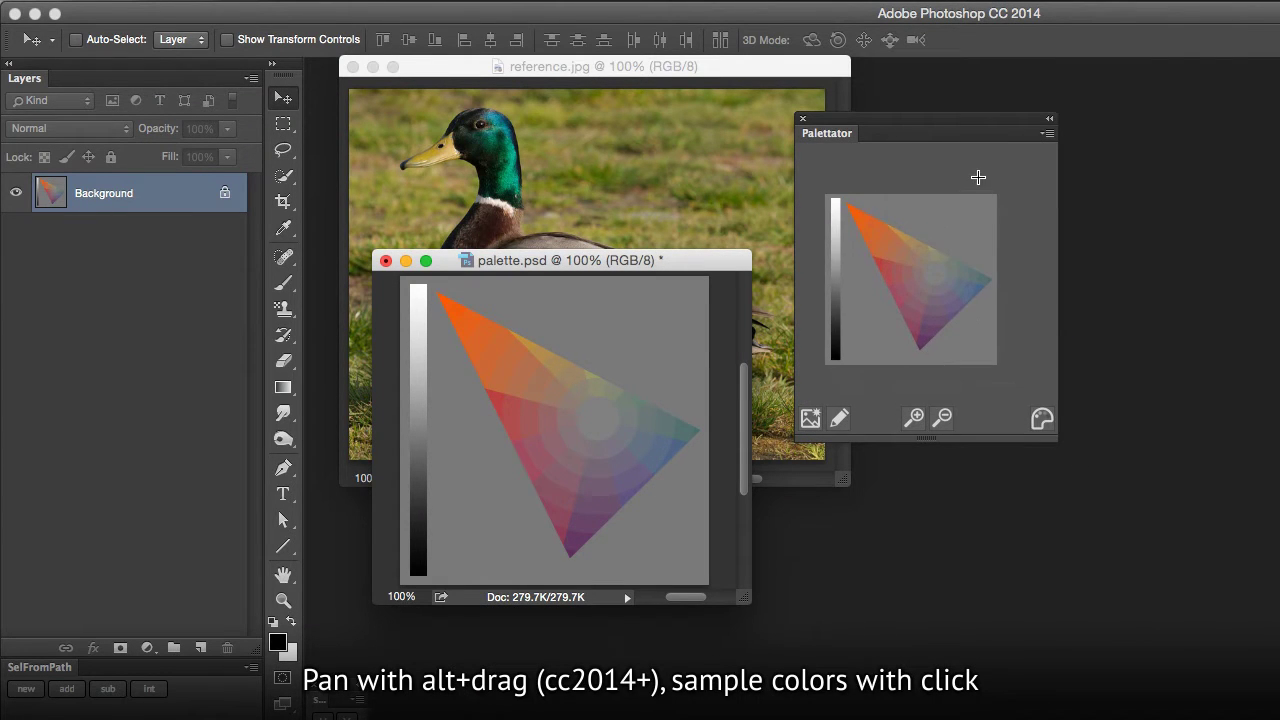
{"action": "scroll", "coordinate": [985, 215], "scroll_direction": "up", "scroll_amount": 2}
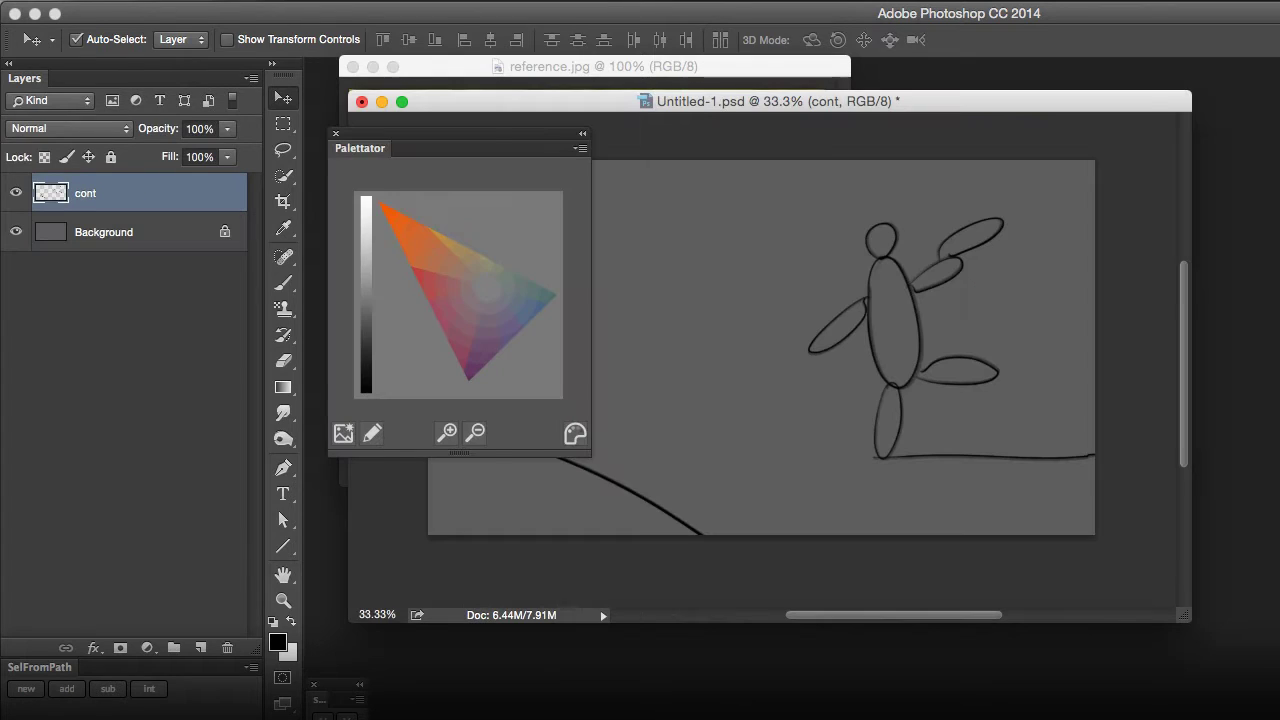
Step: Paint the Background behind the figure in reds and pinks sampled from the palette triangle
{"action": "key", "text": "b"}
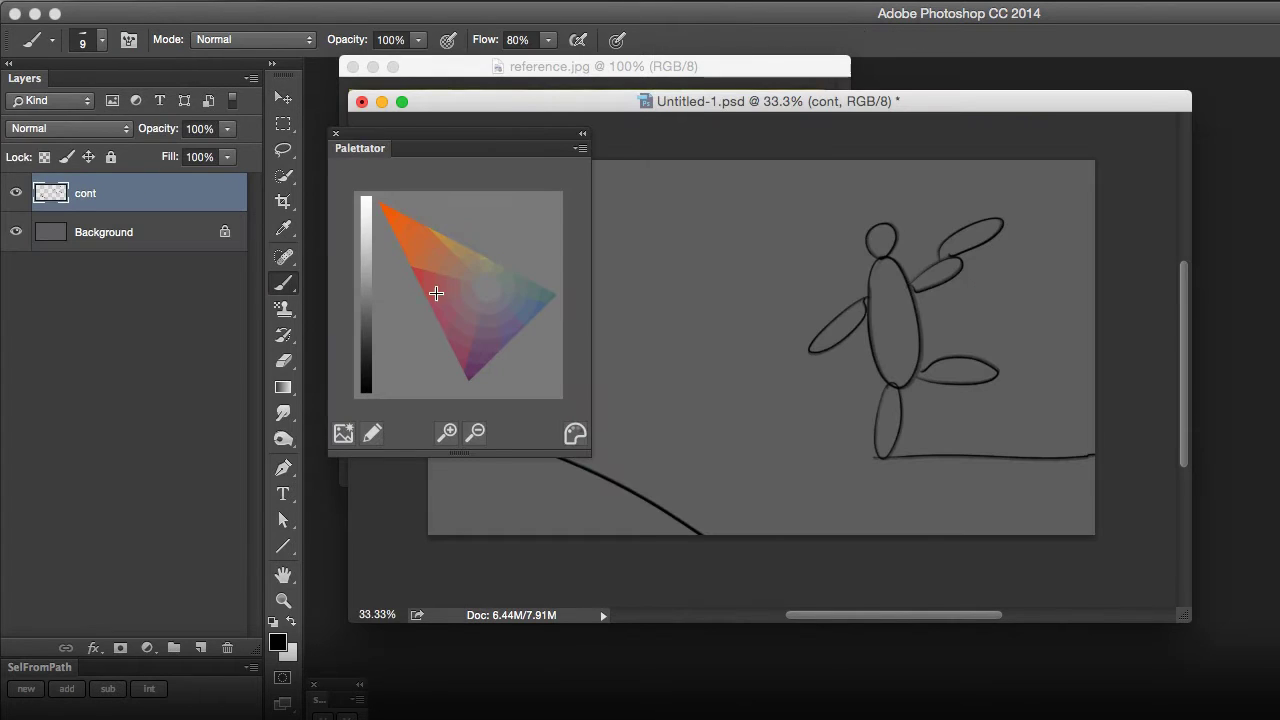
{"action": "left_click", "coordinate": [125, 232]}
{"action": "left_click_drag", "start_coordinate": [990, 175], "coordinate": [1010, 280]}
{"action": "mouse_move", "coordinate": [700, 180]}
{"action": "left_mouse_down"}
{"action": "mouse_move", "coordinate": [845, 408]}
{"action": "mouse_move", "coordinate": [829, 337]}
{"action": "left_mouse_up"}
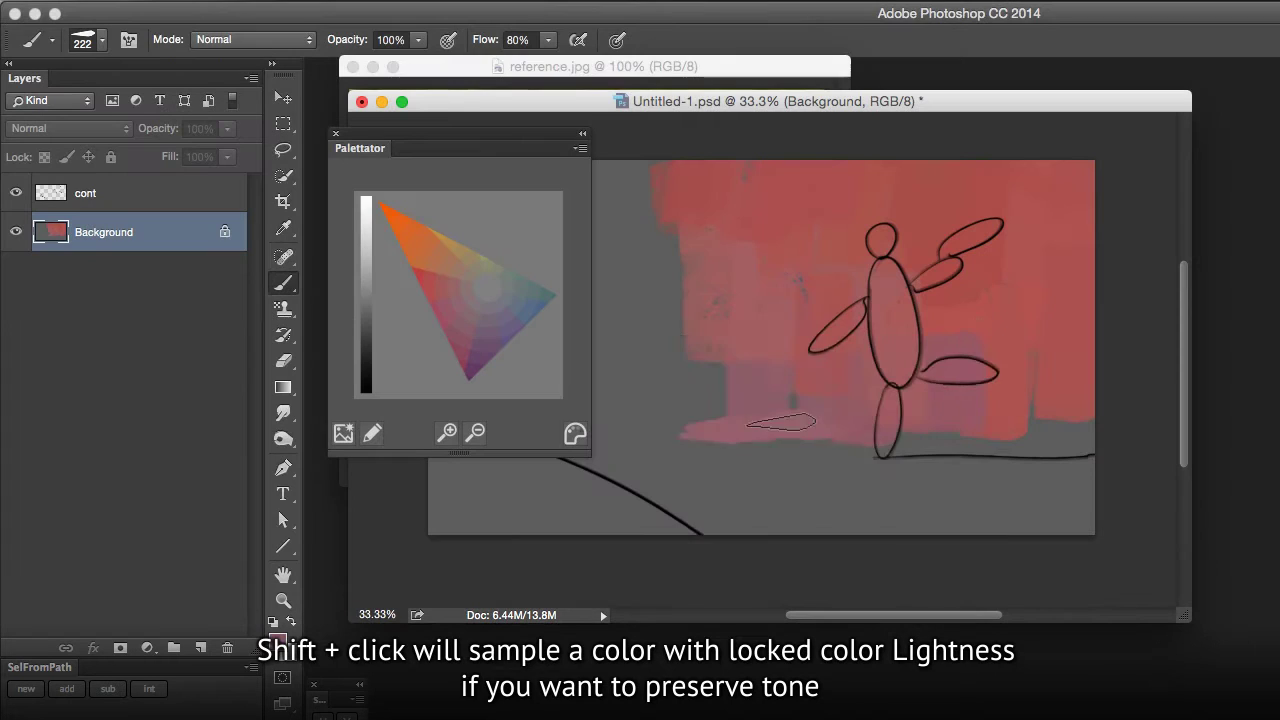
{"action": "left_click_drag", "start_coordinate": [777, 380], "coordinate": [777, 385]}
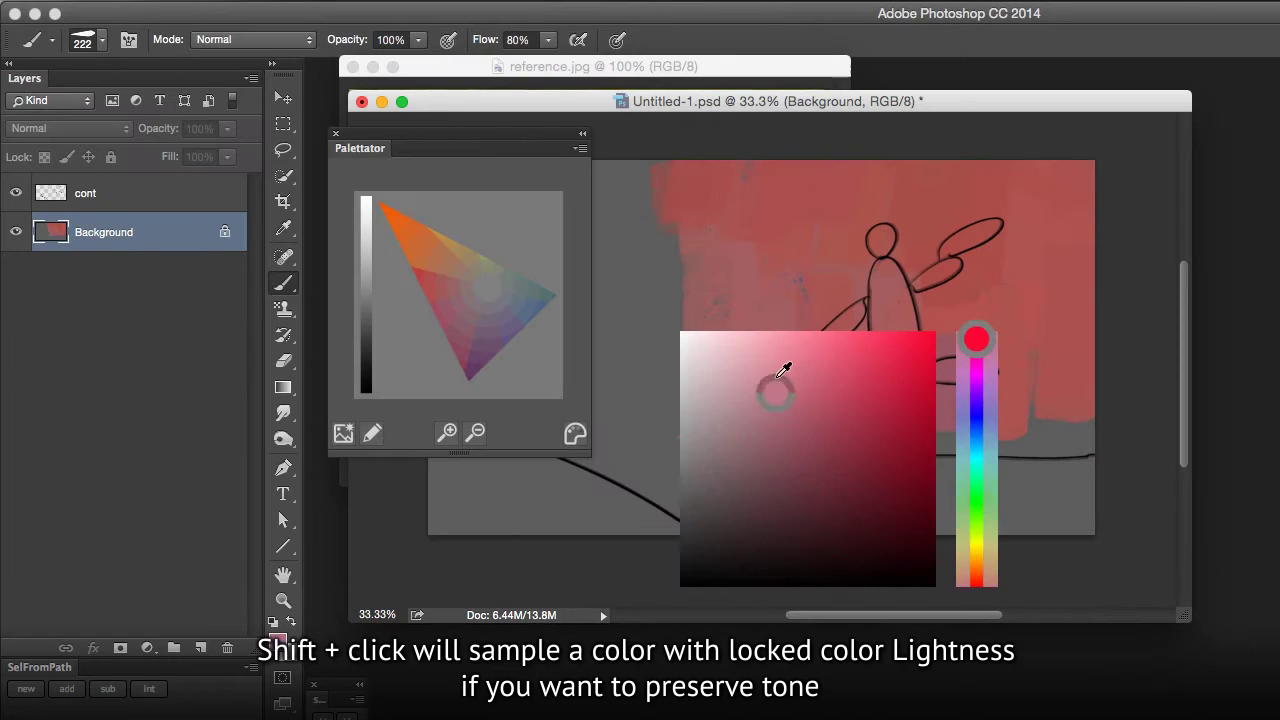
{"action": "left_click_drag", "start_coordinate": [800, 428], "coordinate": [666, 393]}
{"action": "left_click_drag", "start_coordinate": [514, 309], "coordinate": [412, 238]}
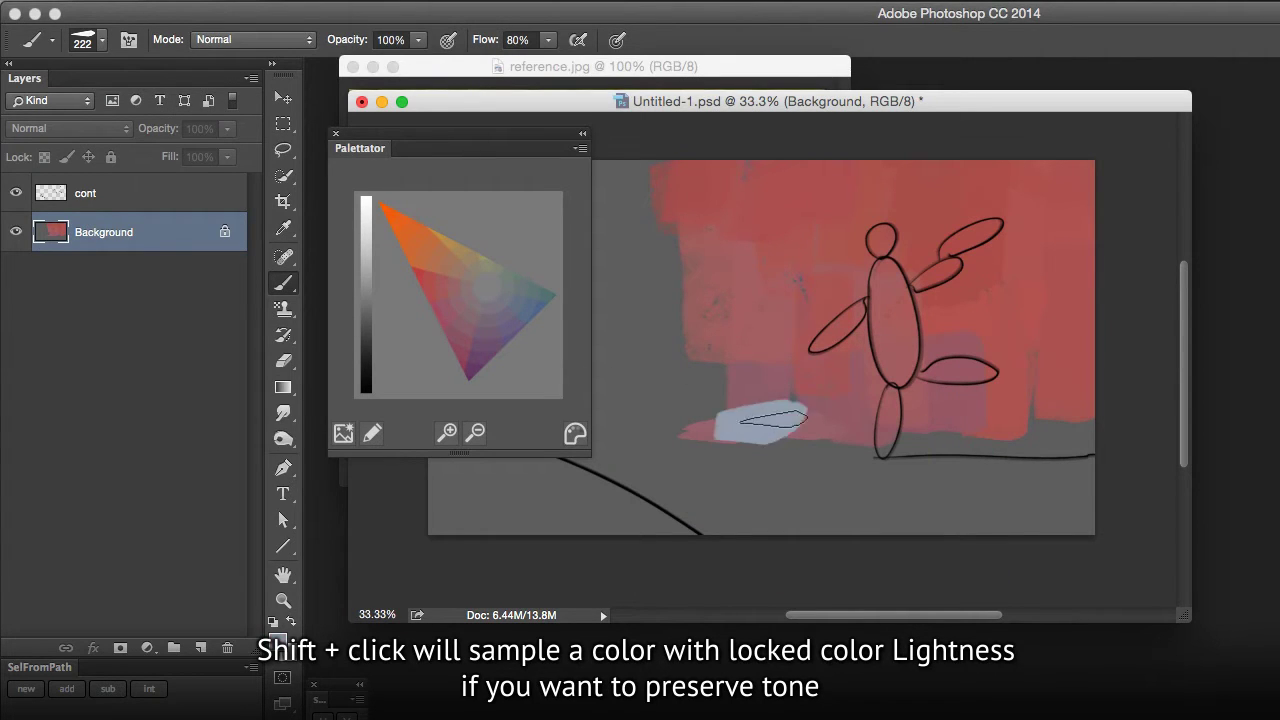
{"action": "left_click_drag", "start_coordinate": [466, 365], "coordinate": [505, 365]}
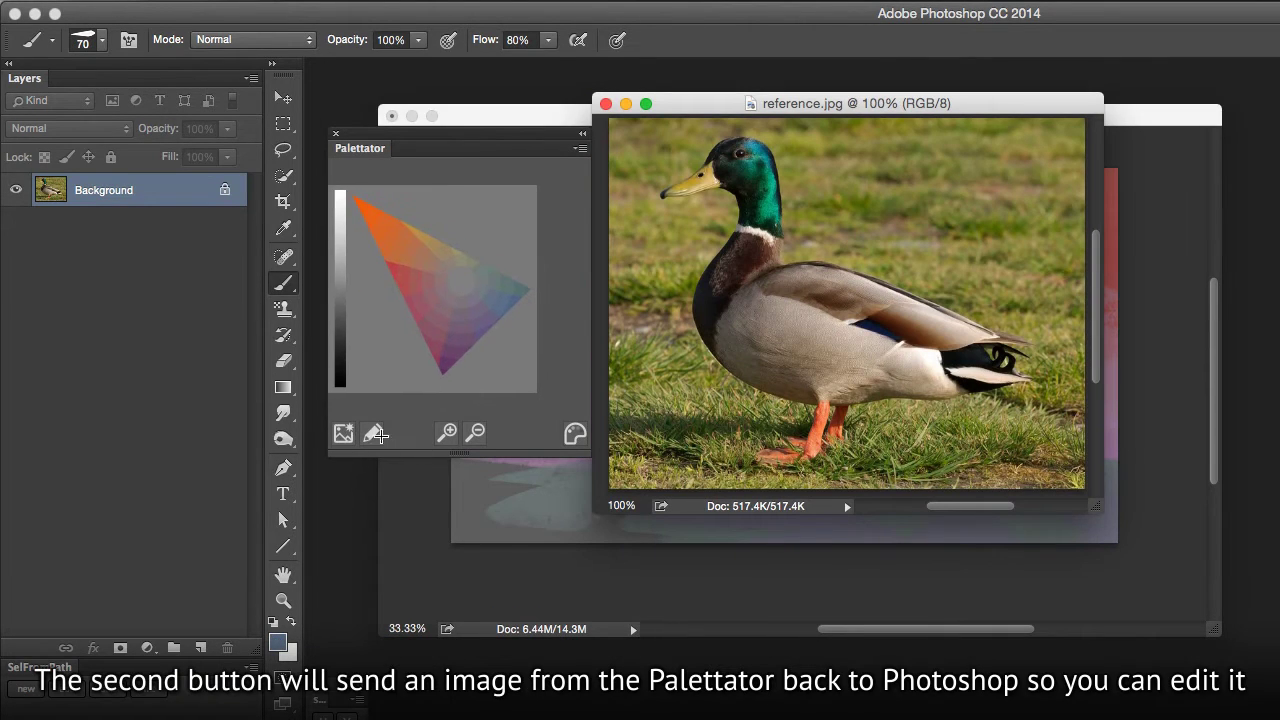
Step: Smear an orange blob onto the palette image with the Mixer Brush and resend it to Palettator
{"action": "left_click", "coordinate": [371, 434]}
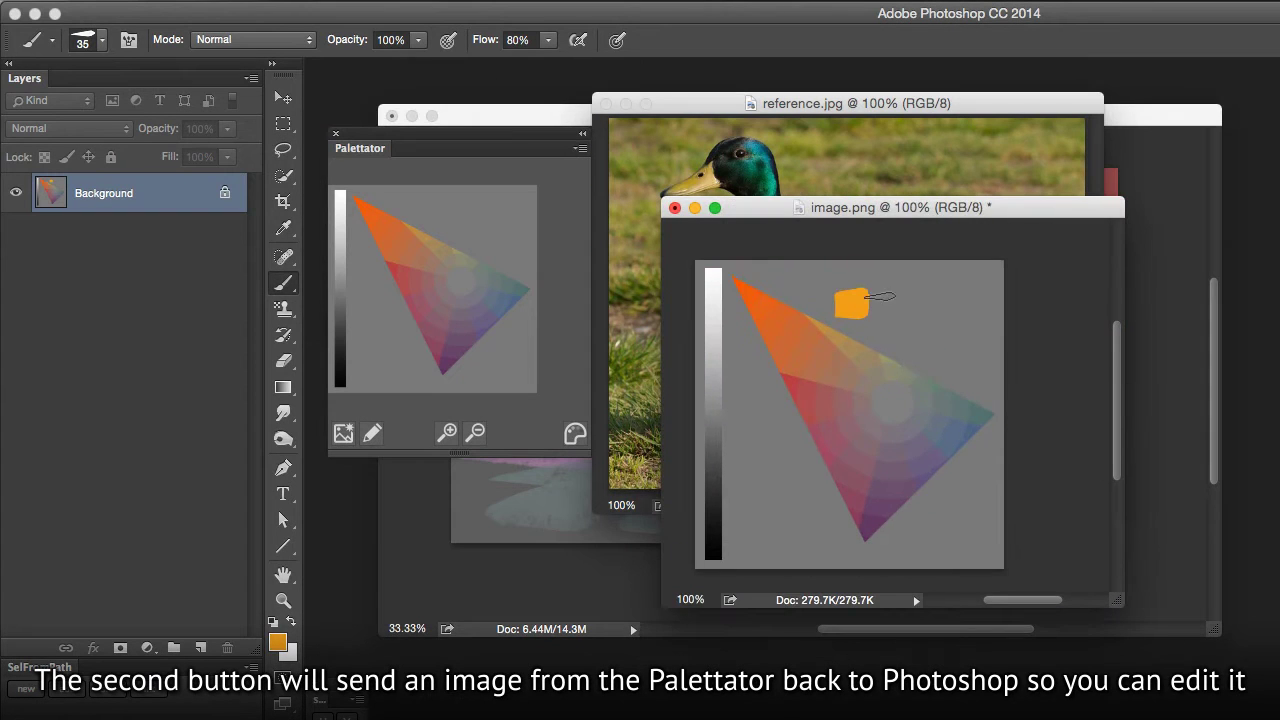
{"action": "key", "text": "shift+b"}
{"action": "left_click_drag", "start_coordinate": [872, 298], "coordinate": [955, 300]}
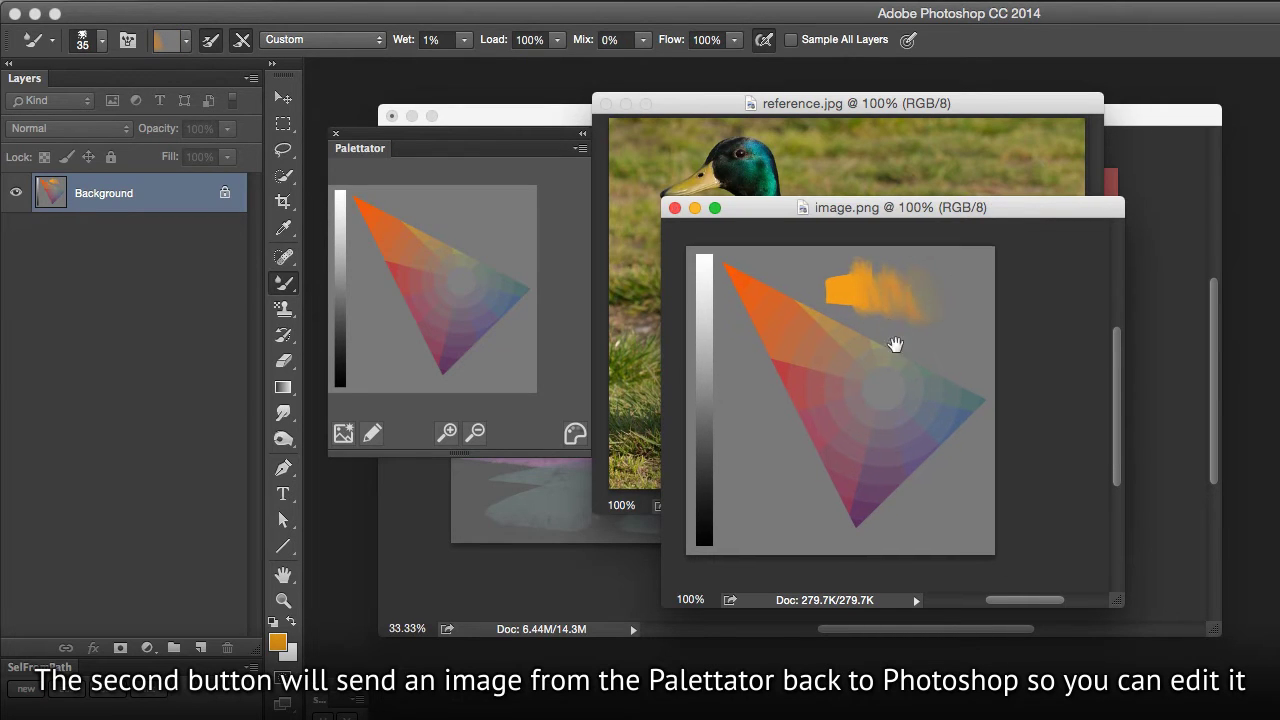
{"action": "left_click", "coordinate": [343, 435]}
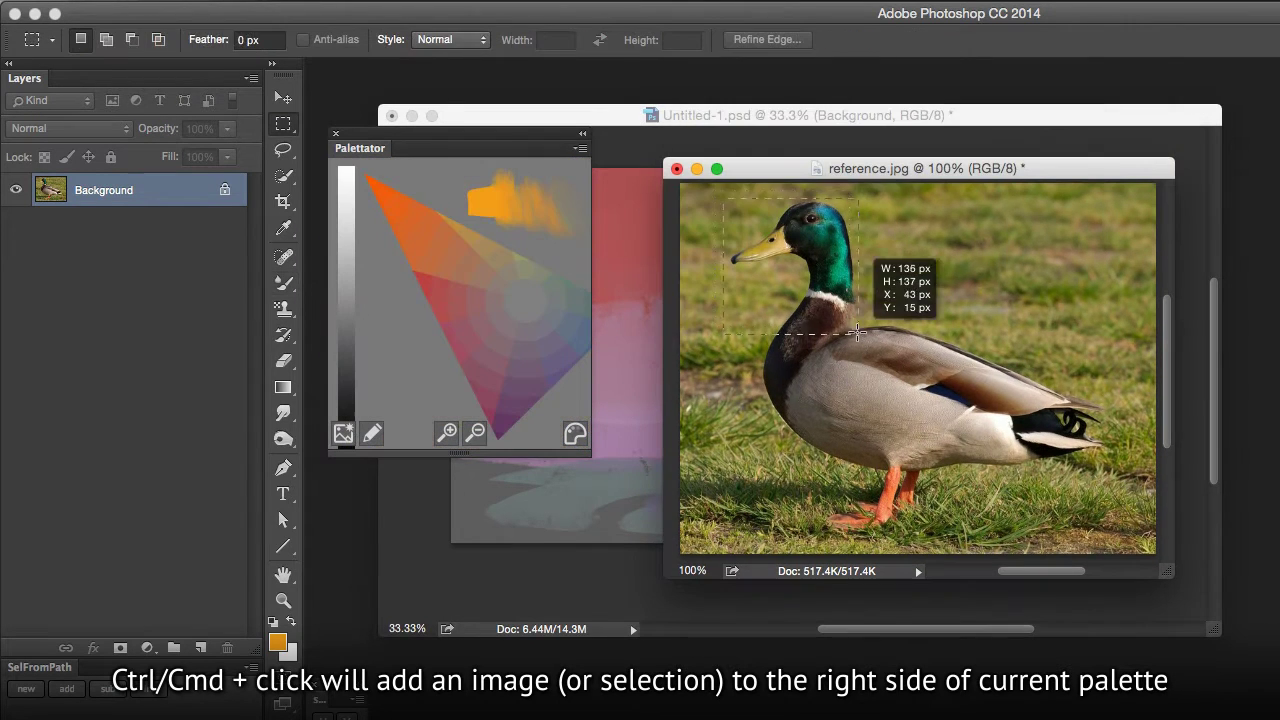
Step: Add a marquee selection of the duck's head to the Palettator palette and resize the panel to fit
{"action": "mouse_move", "coordinate": [850, 325]}
{"action": "left_mouse_down"}
{"action": "mouse_move", "coordinate": [922, 436]}
{"action": "mouse_move", "coordinate": [921, 532]}
{"action": "left_mouse_up"}
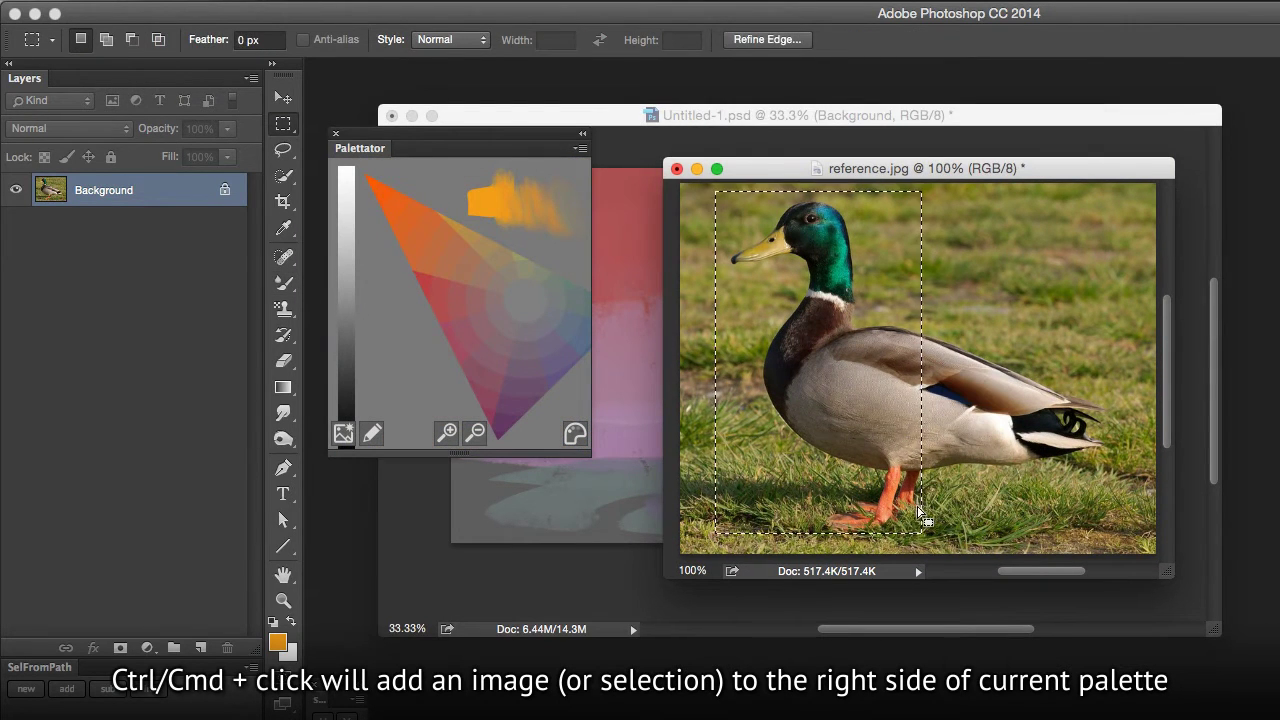
{"action": "left_click", "coordinate": [343, 432], "text": "ctrl"}
{"action": "left_click_drag", "start_coordinate": [594, 456], "coordinate": [853, 514]}
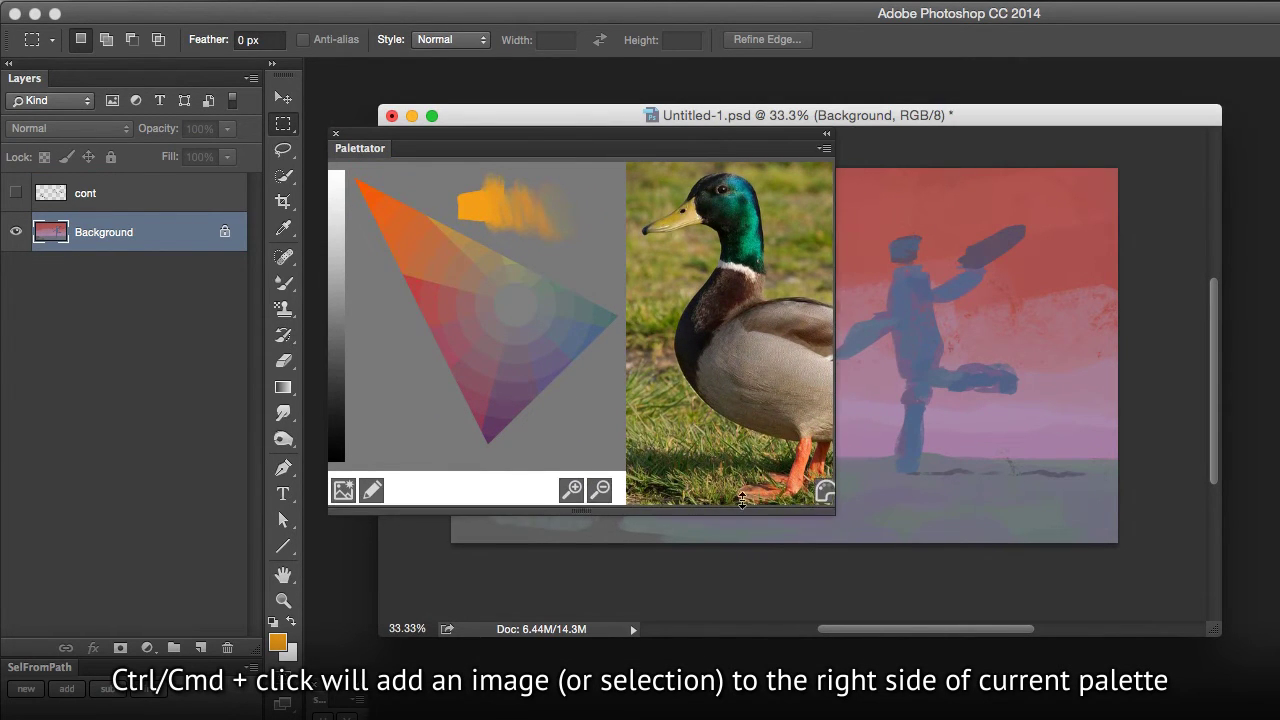
{"action": "left_click_drag", "start_coordinate": [856, 514], "coordinate": [781, 487]}
Step: Pick a teal painting colour from Palettator with the brush at size 30
{"action": "key", "text": "F5"}
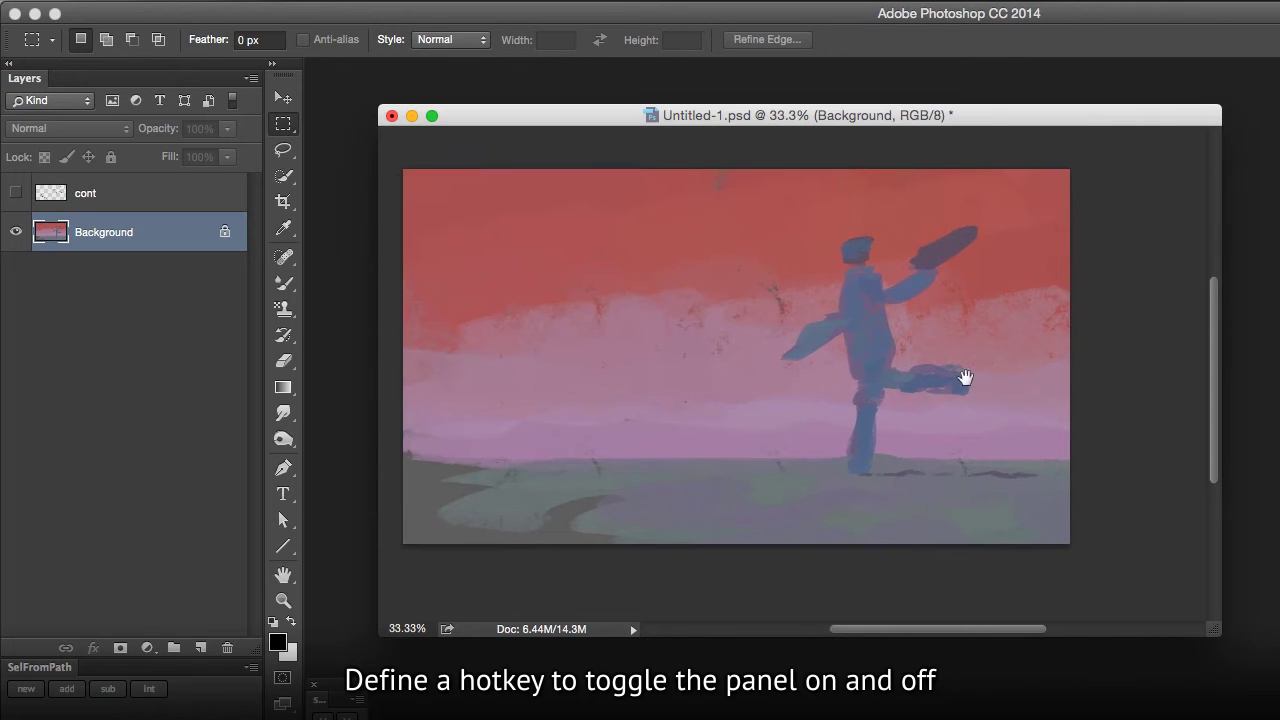
{"action": "key", "text": "ctrl+plus"}
{"action": "key", "text": "ctrl+plus"}
{"action": "key", "text": "ctrl+plus"}
{"action": "key", "text": "b"}
{"action": "key", "text": "ctrl+minus"}
{"action": "key", "text": "ctrl+minus"}
{"action": "key", "text": "bracketright"}
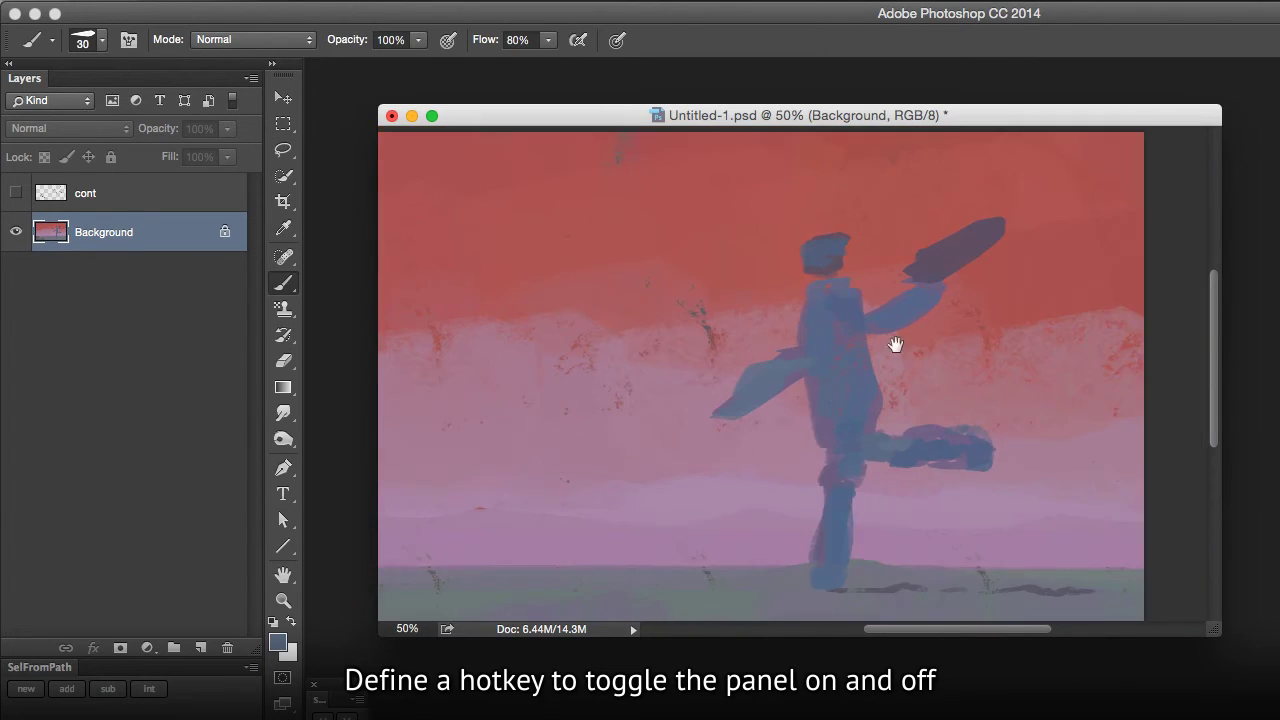
{"action": "key", "text": "F5"}
{"action": "left_click", "coordinate": [963, 320], "text": "ctrl+alt+super"}
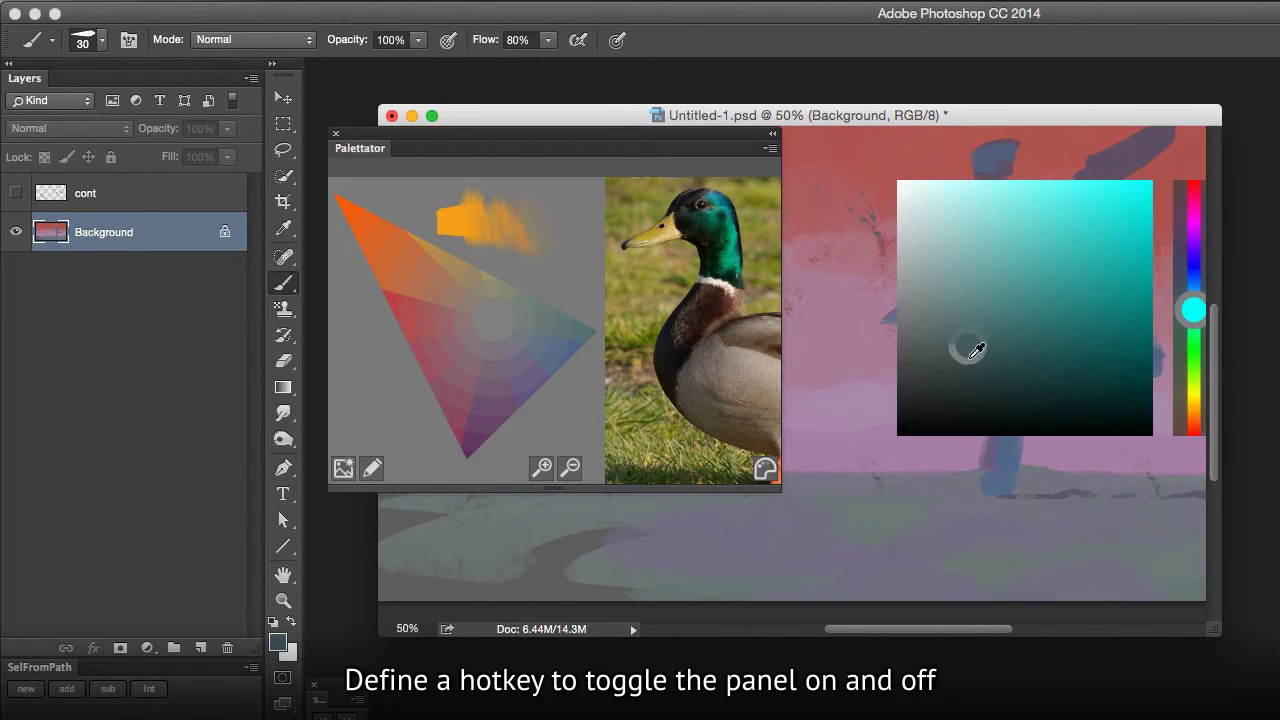
Step: Show the cont layer and paint the dark teal hill at lower left with an 80 brush
{"action": "key", "text": "F5"}
{"action": "scroll", "coordinate": [971, 451], "scroll_direction": "left", "scroll_amount": 5}
{"action": "key", "text": "ctrl+comma"}
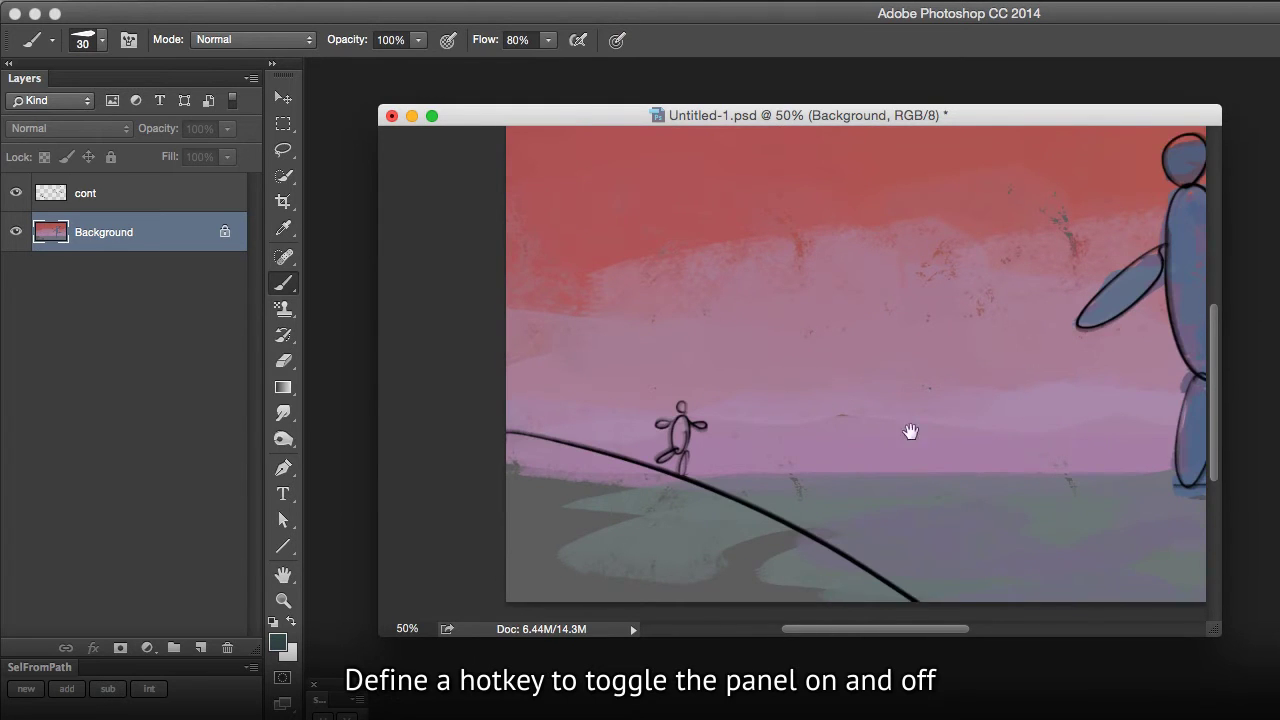
{"action": "scroll", "coordinate": [908, 428], "scroll_direction": "down", "scroll_amount": 2}
{"action": "key", "text": "bracketright"}
{"action": "key", "text": "bracketright"}
{"action": "key", "text": "bracketright"}
{"action": "left_click_drag", "start_coordinate": [515, 495], "coordinate": [690, 545]}
{"action": "mouse_move", "coordinate": [575, 418]}
{"action": "left_mouse_down"}
{"action": "mouse_move", "coordinate": [500, 396]}
{"action": "mouse_move", "coordinate": [688, 460]}
{"action": "mouse_move", "coordinate": [530, 545]}
{"action": "mouse_move", "coordinate": [740, 490]}
{"action": "mouse_move", "coordinate": [807, 516]}
{"action": "left_mouse_up"}
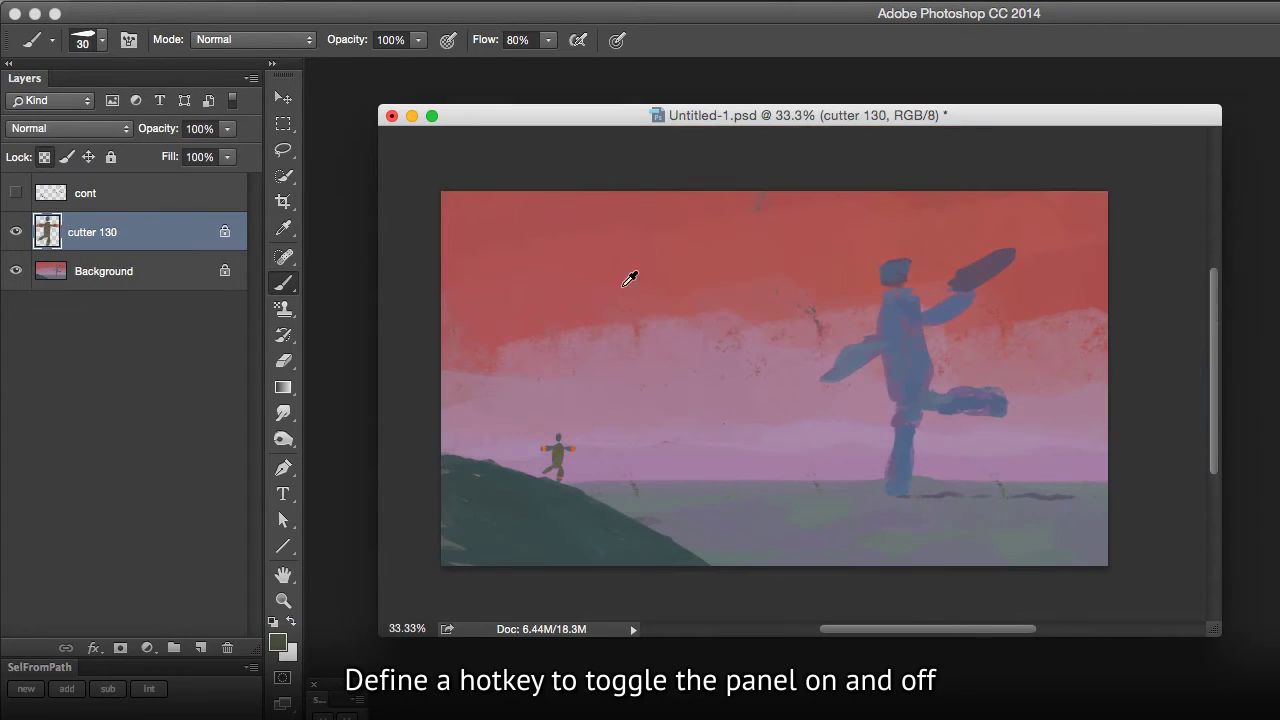
Step: Stamp visible layers into Layer 1 and show the duck's dominant colours in a narrower Palettator
{"action": "key", "text": "ctrl+shift+alt+e"}
{"action": "key", "text": "o"}
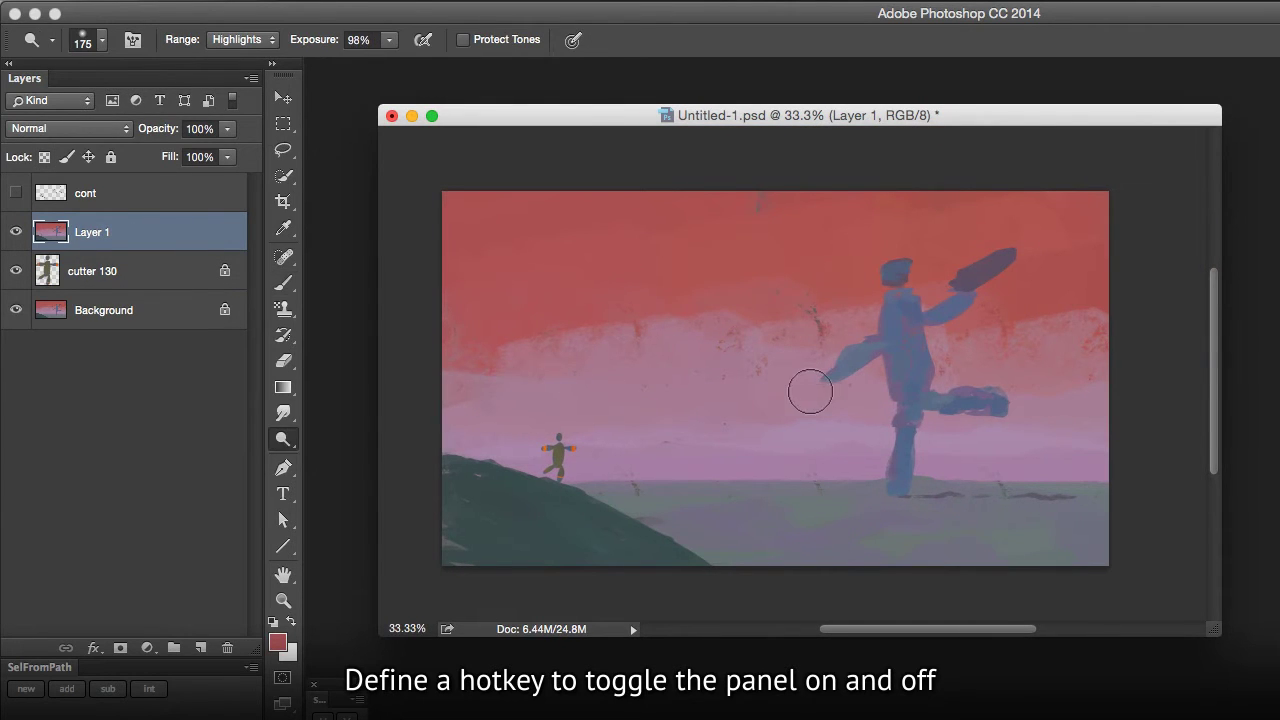
{"action": "key", "text": "F5"}
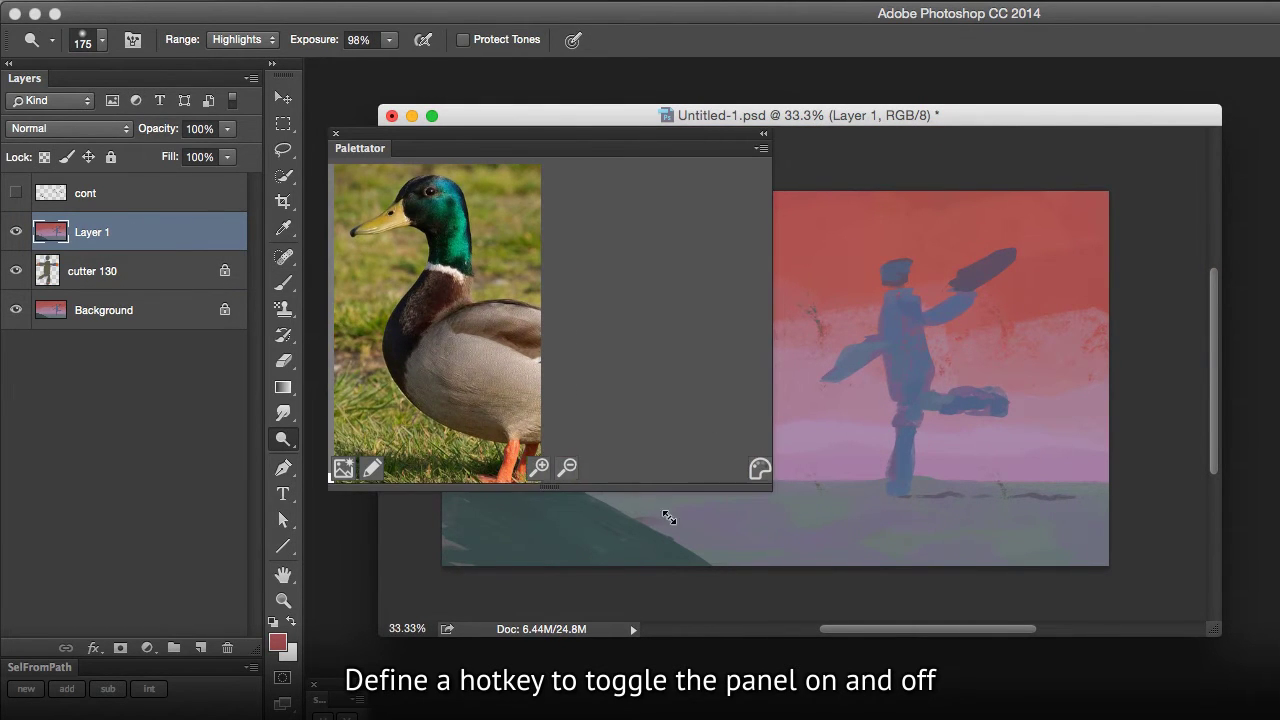
{"action": "left_click_drag", "start_coordinate": [776, 486], "coordinate": [560, 530]}
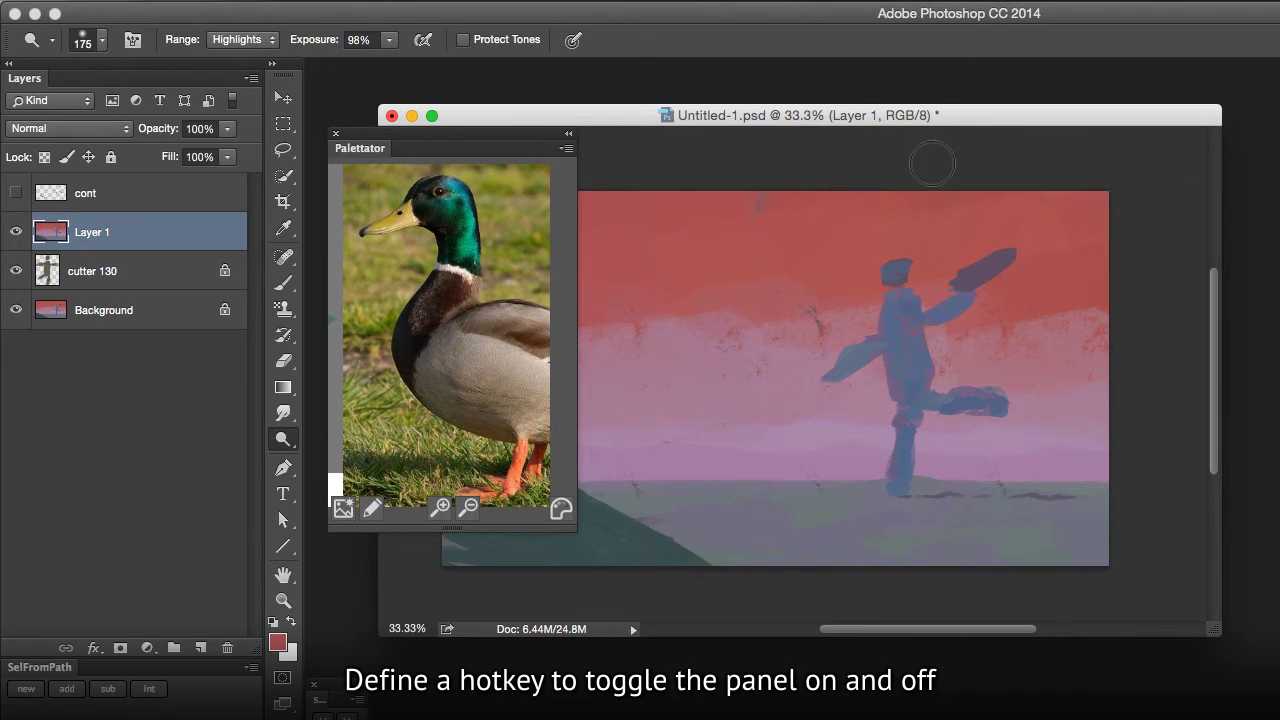
{"action": "key", "text": "ctrl+plus"}
{"action": "left_click", "coordinate": [558, 516]}
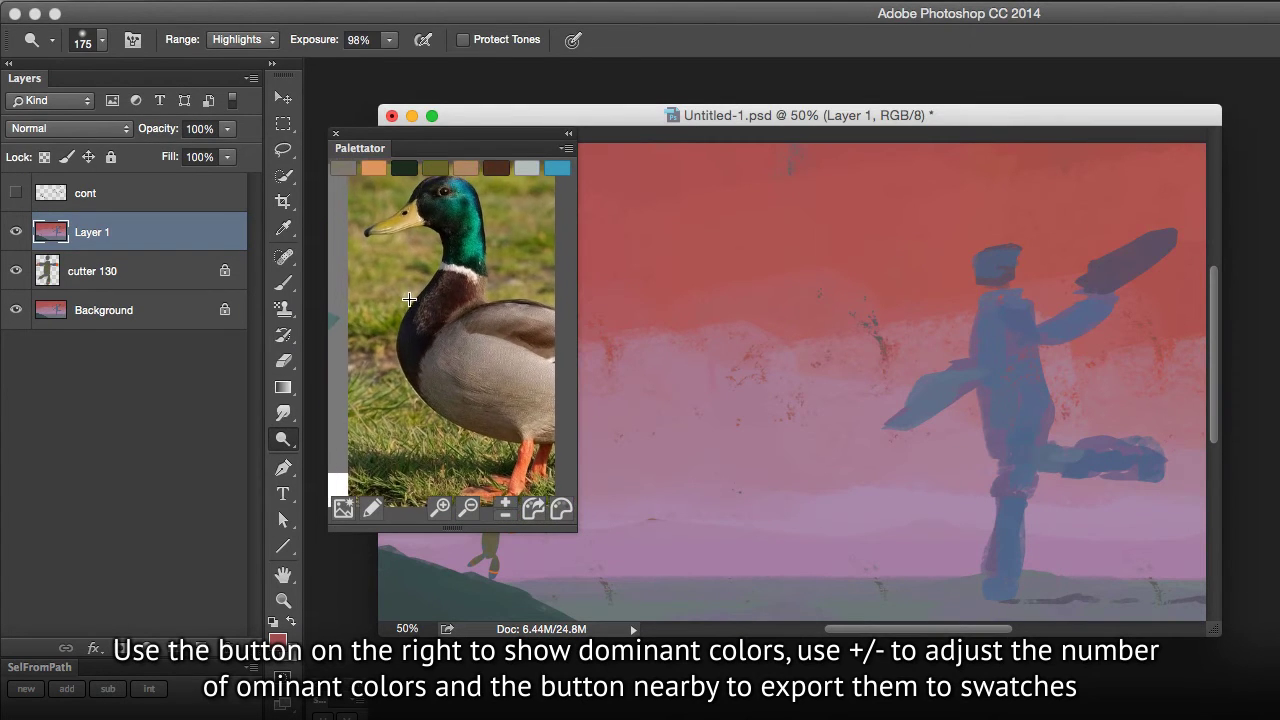
Step: Raise Palettator's dominant-colour strip to about 14 swatches and pan the duck photo inside it
{"action": "key", "text": "b"}
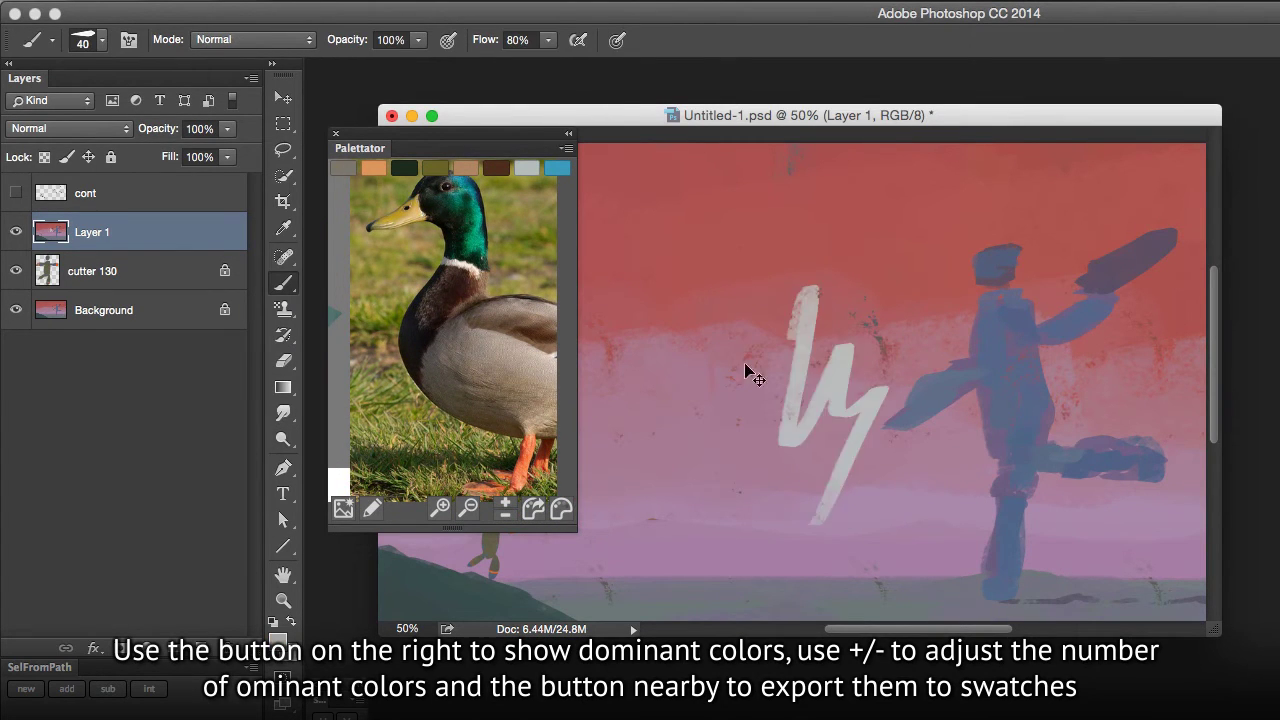
{"action": "left_click", "coordinate": [506, 509]}
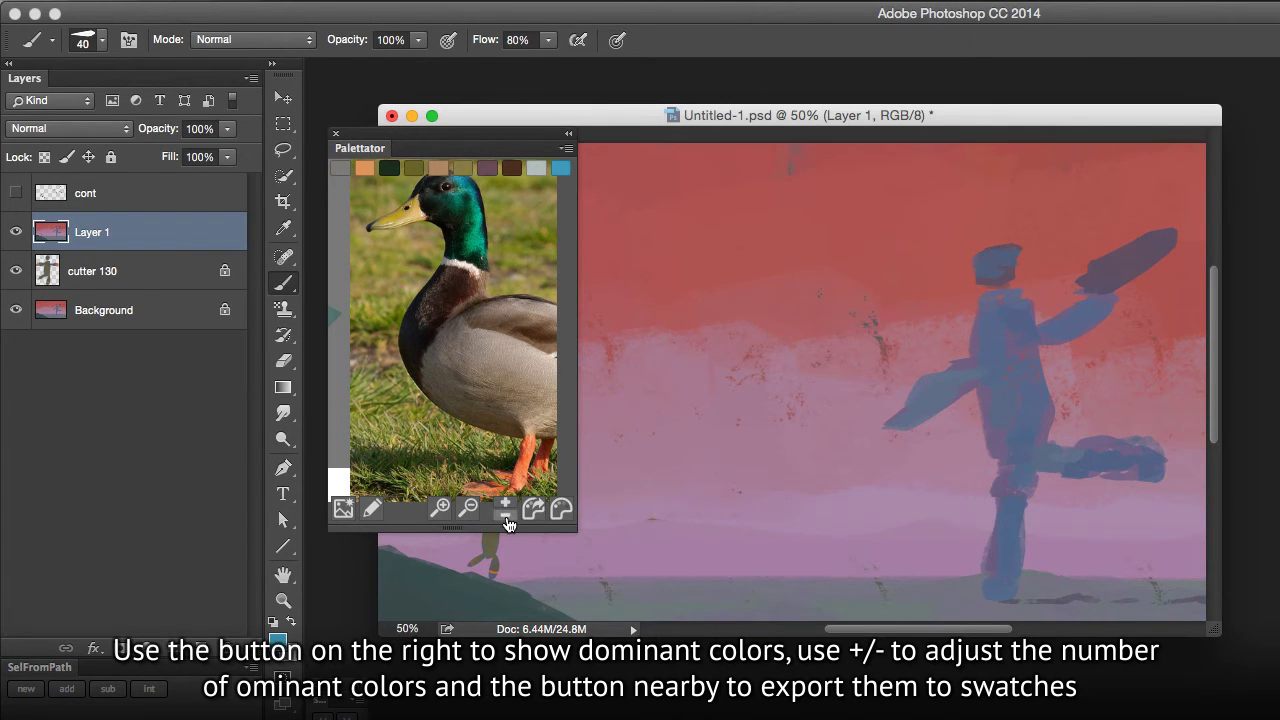
{"action": "left_click_drag", "start_coordinate": [480, 357], "coordinate": [510, 416]}
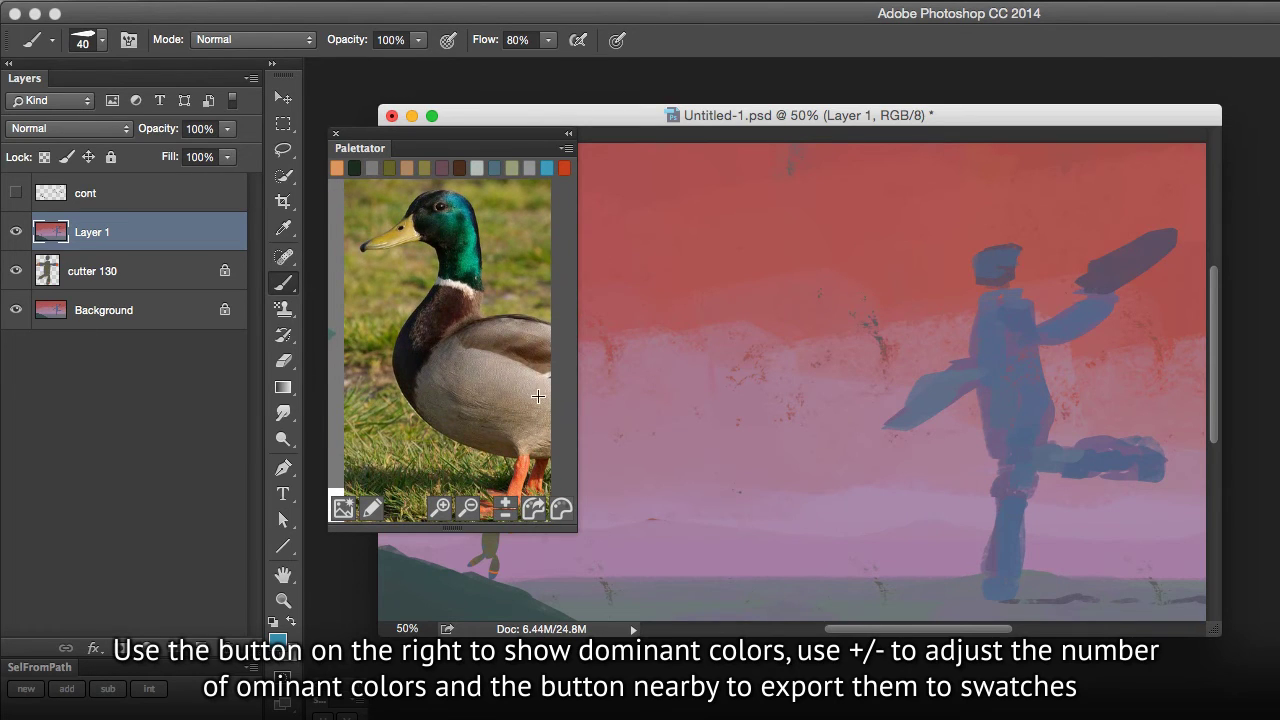
{"action": "scroll", "coordinate": [851, 429], "scroll_direction": "up", "scroll_amount": 2}
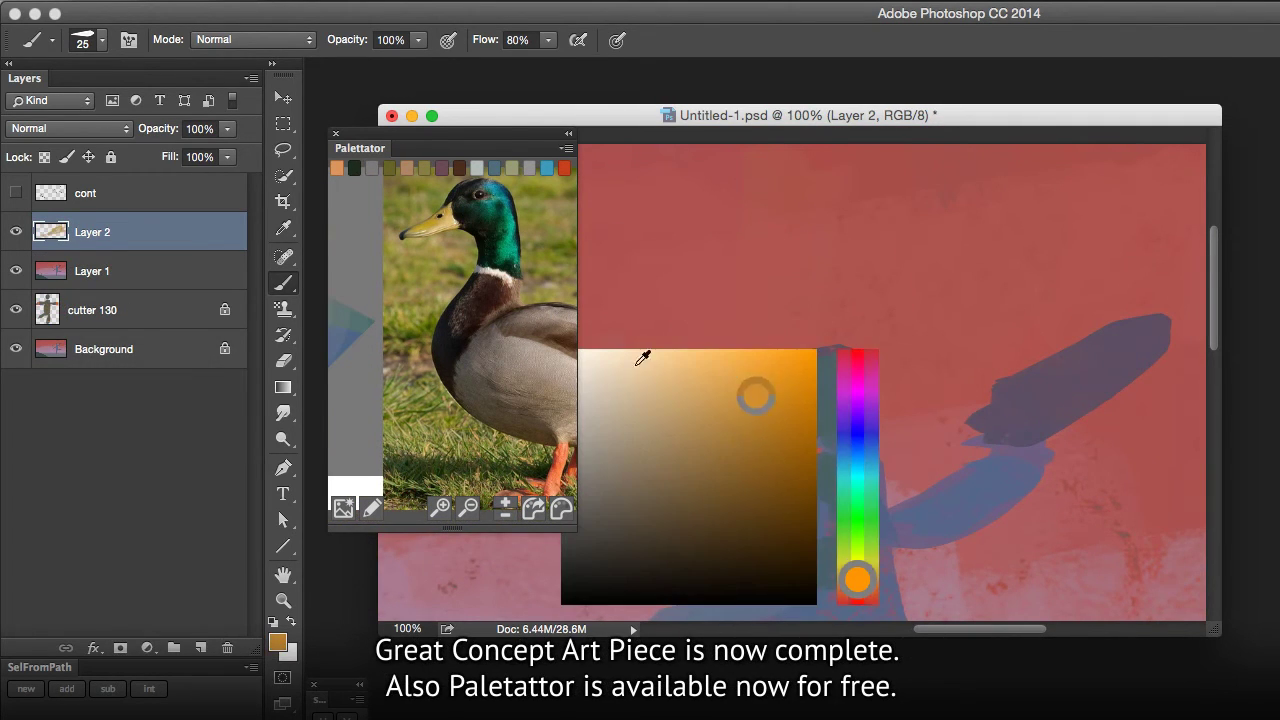
Step: Widen Palettator to show the triangle and paint the figure's yellow beak and dark eye on Layer 2
{"action": "left_click_drag", "start_coordinate": [581, 503], "coordinate": [665, 503]}
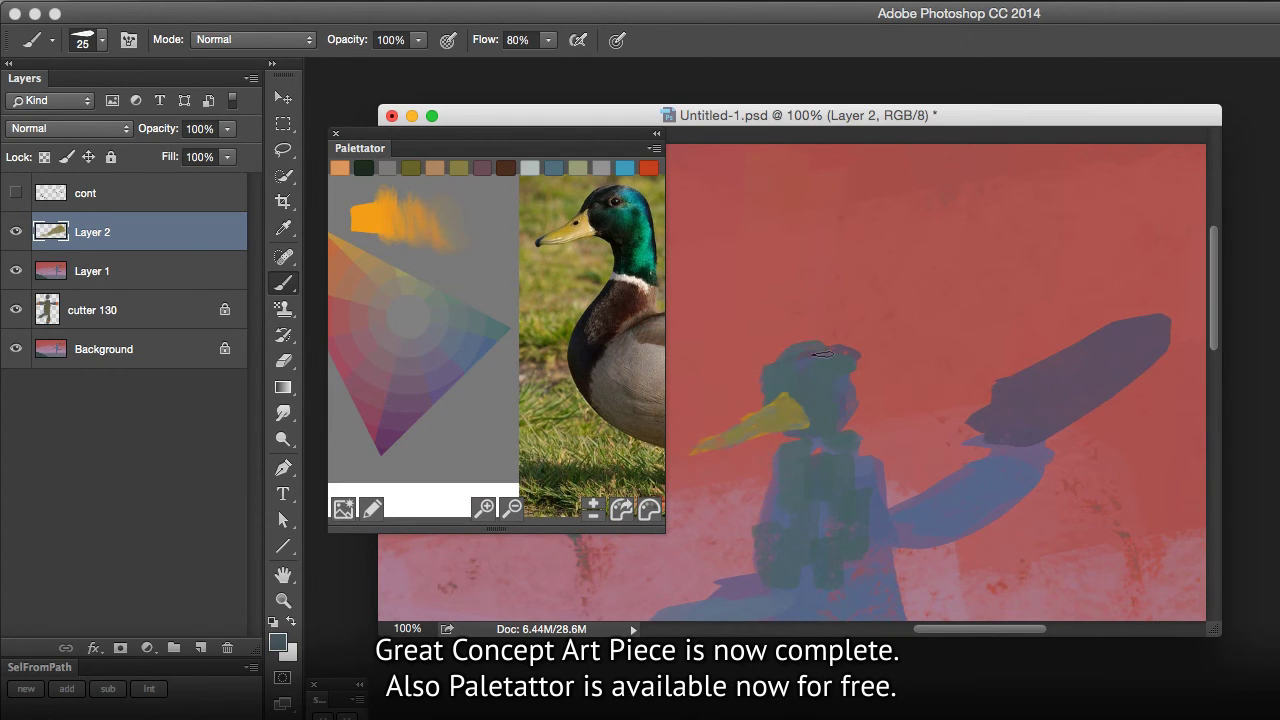
{"action": "left_click_drag", "start_coordinate": [822, 354], "coordinate": [817, 397]}
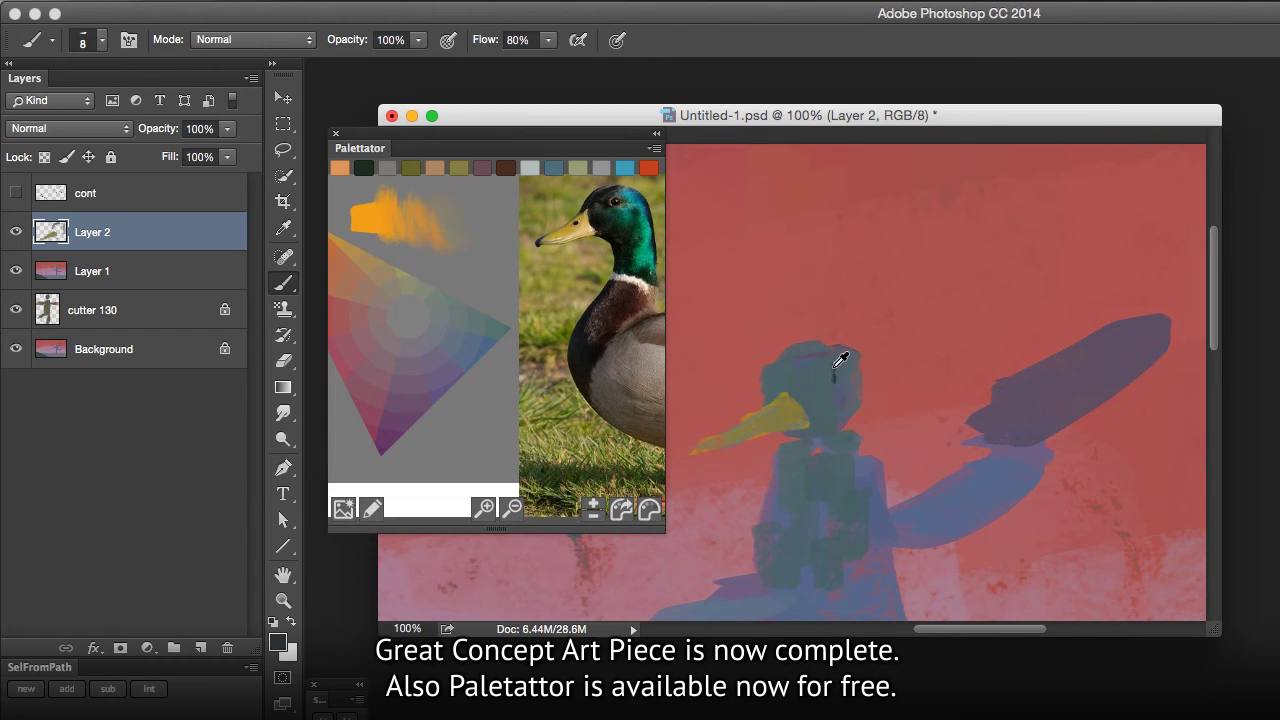
{"action": "key", "text": "ctrl+minus"}
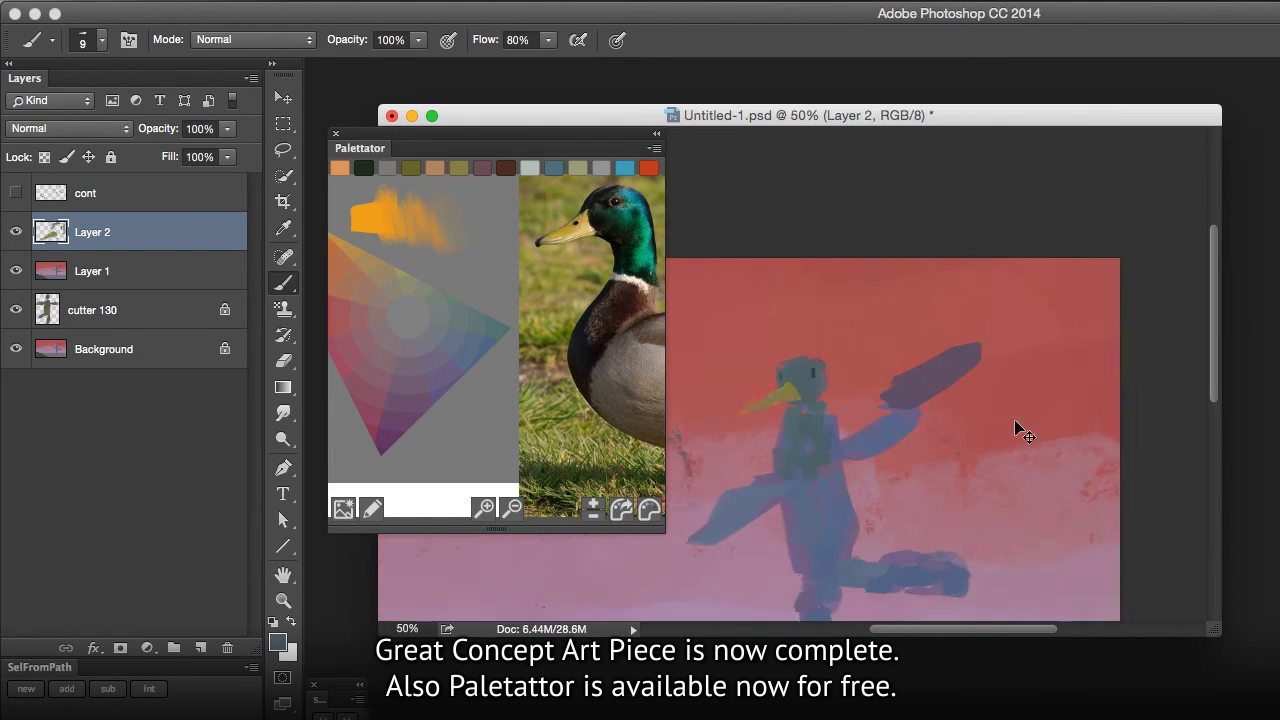
{"action": "key", "text": "ctrl+minus"}
{"action": "left_click_drag", "start_coordinate": [1001, 412], "coordinate": [923, 457]}
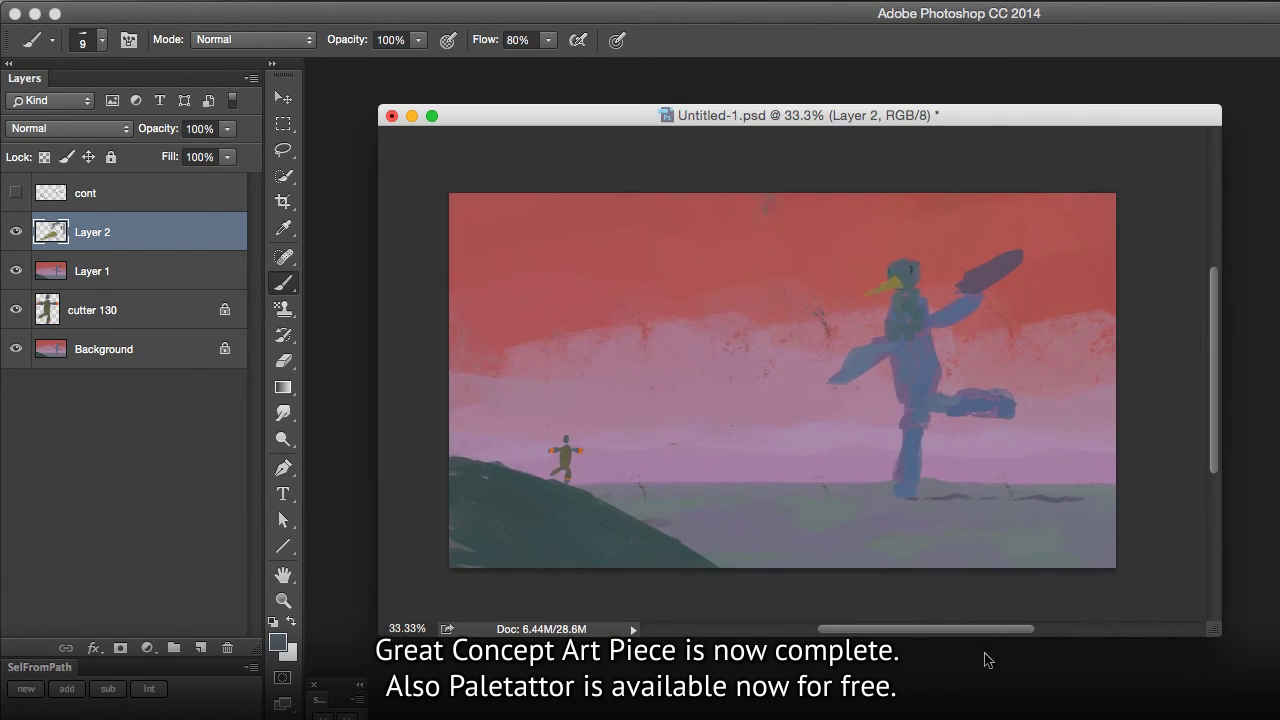
Step: Flatten the image, discarding the hidden cont layer, then dodge the lower sky band brighter pink
{"action": "key", "text": "ctrl+shift+e"}
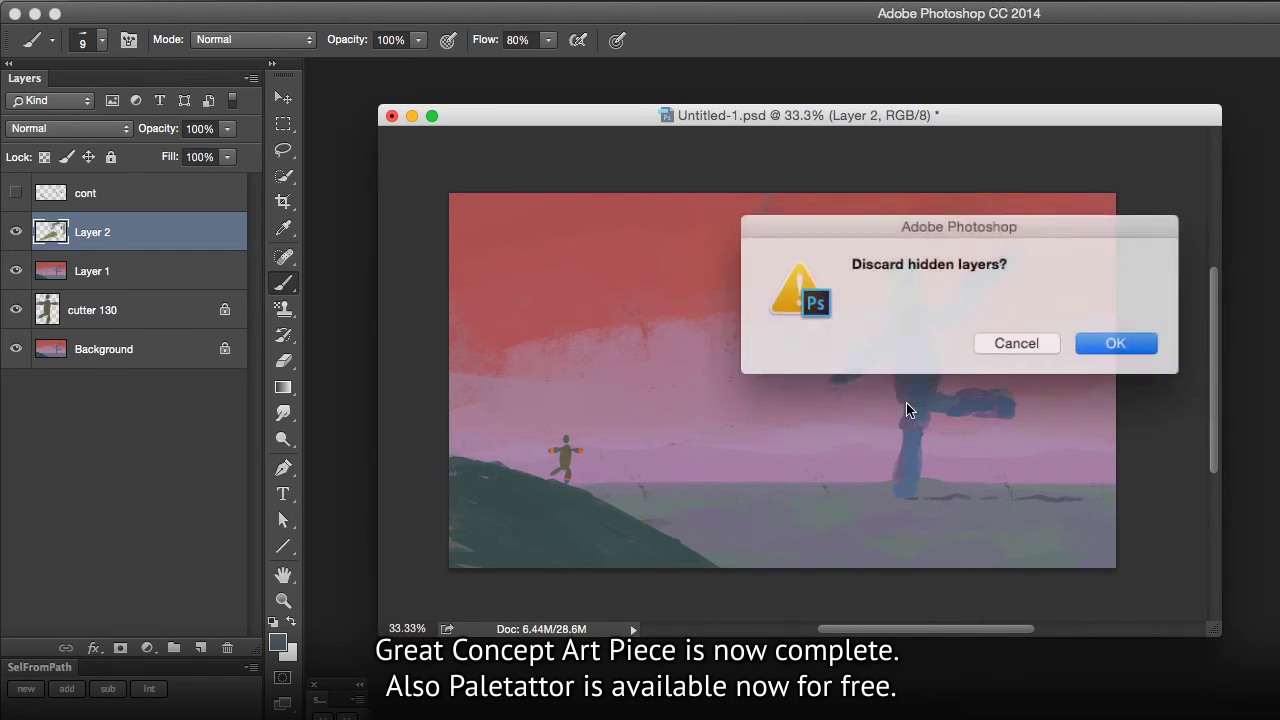
{"action": "key", "text": "Return"}
{"action": "key", "text": "o"}
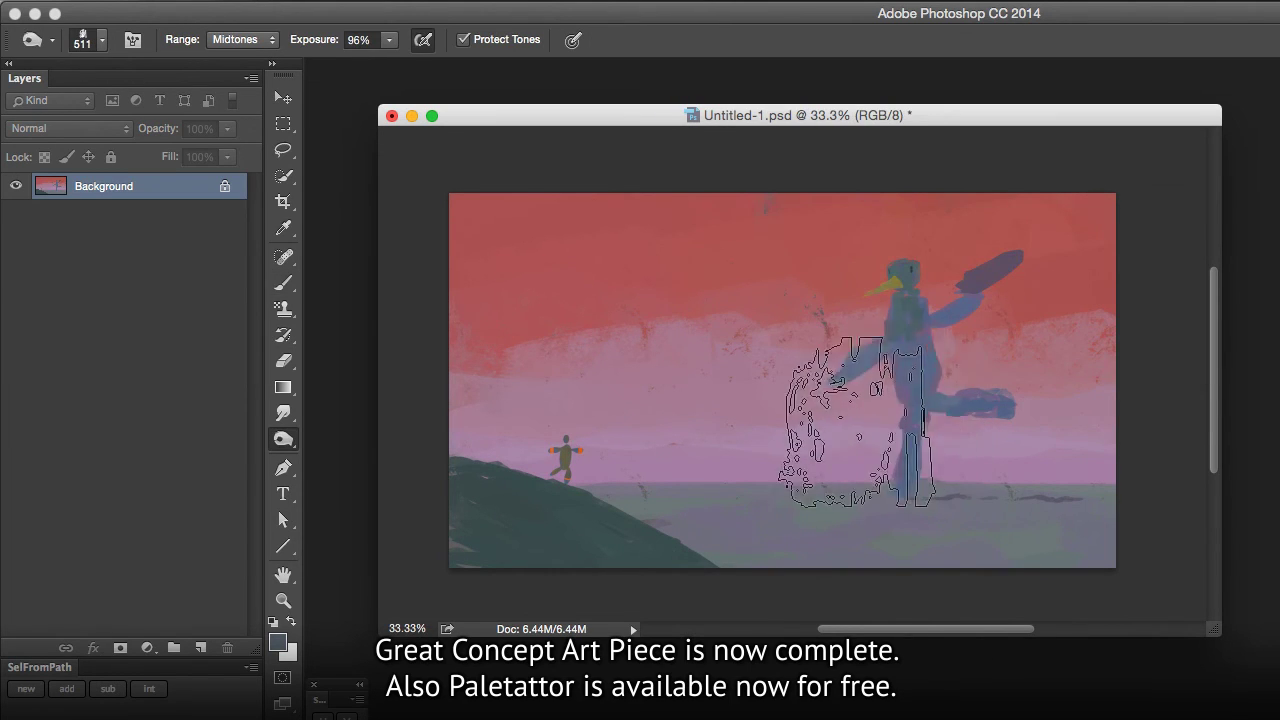
{"action": "left_click_drag", "start_coordinate": [1128, 452], "coordinate": [1108, 471]}
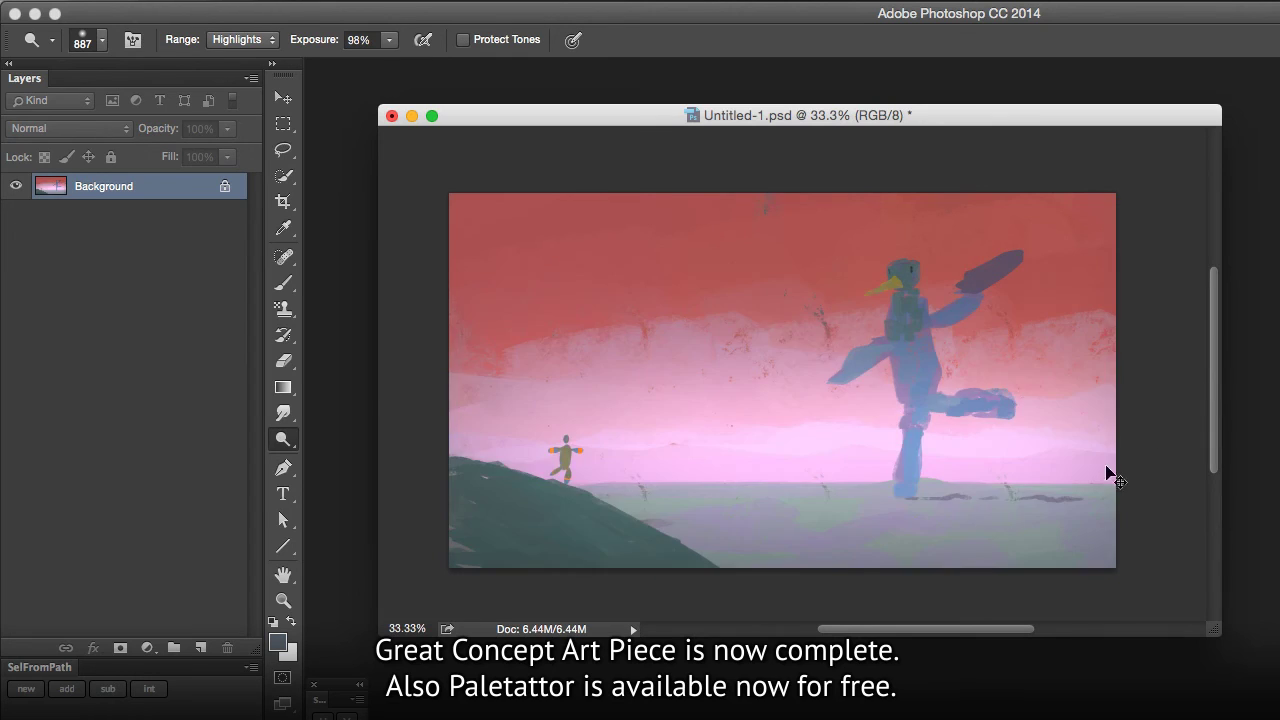
{"action": "key", "text": "ctrl+minus"}
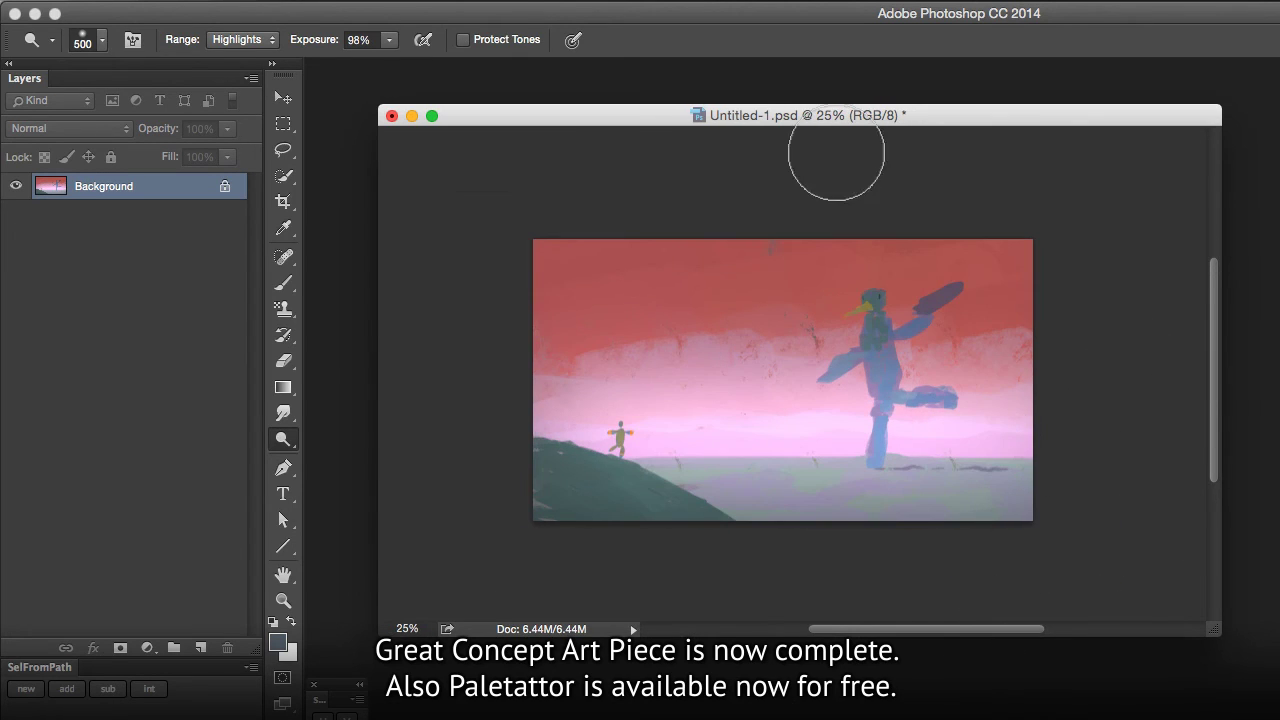